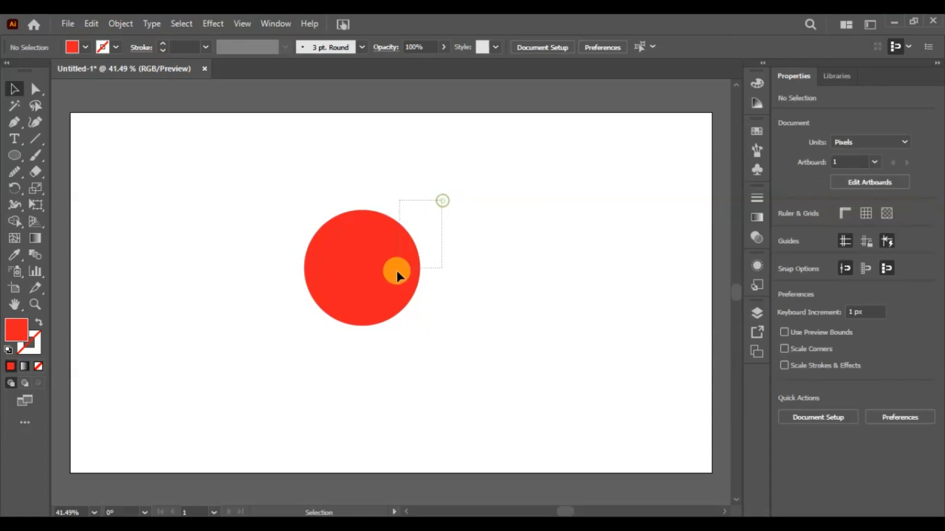
# Subtract the inner circle from the red circle to form a ring, and deselect it
pyautogui.moveTo(311, 334); pyautogui.dragTo(299, 332)
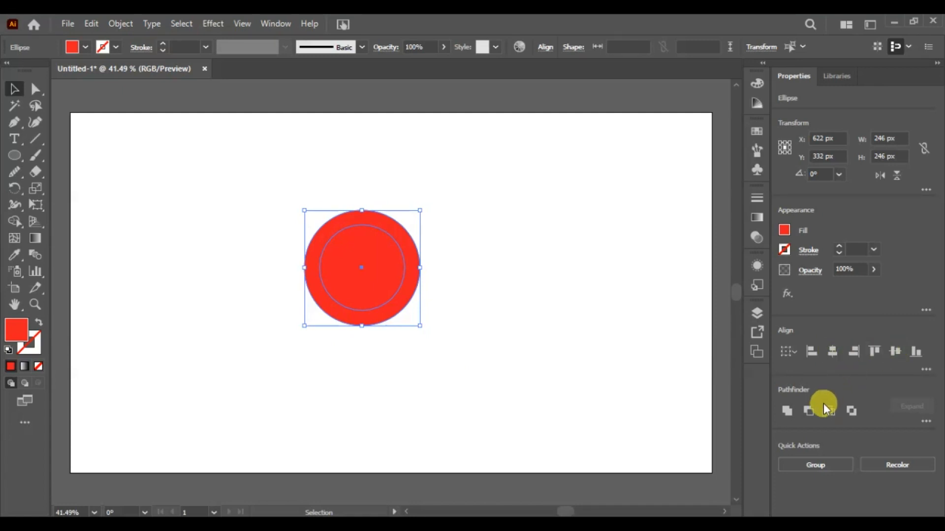
pyautogui.click(808, 412)
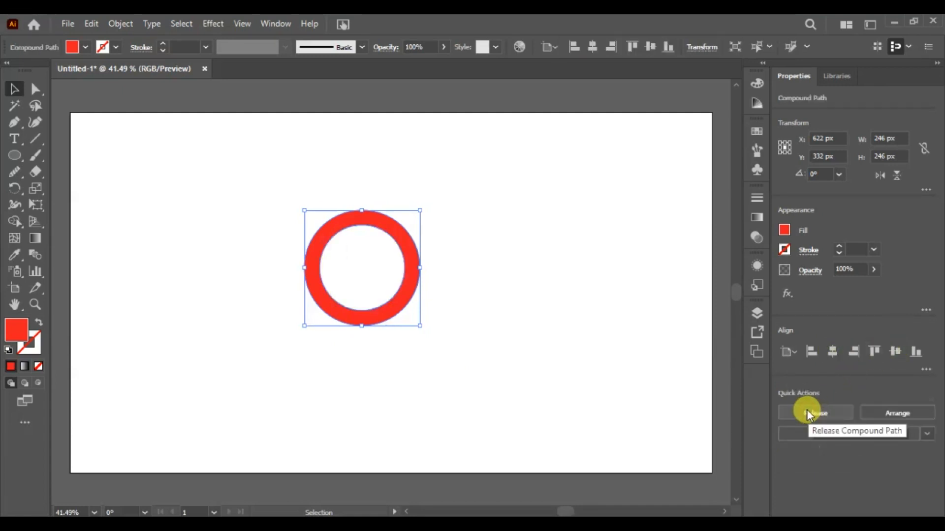
pyautogui.click(467, 362)
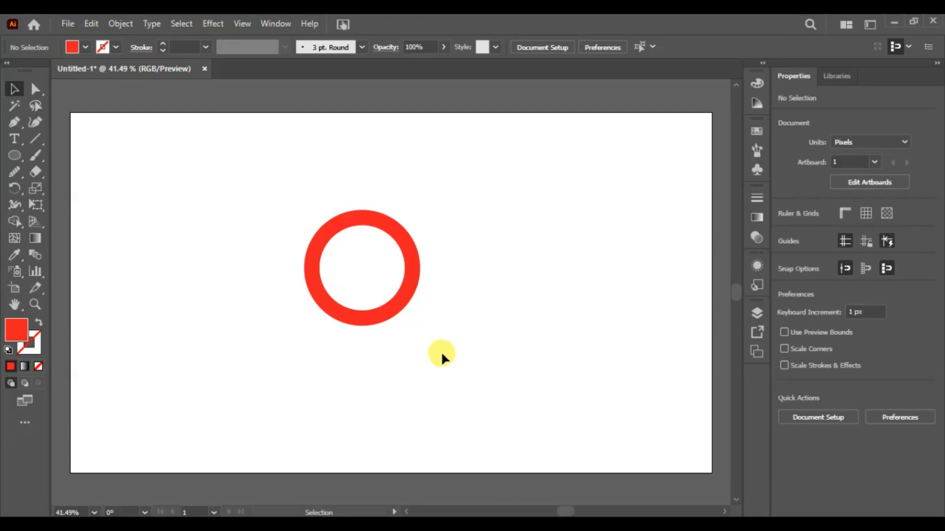
# Start a flame outline with the Pen tool at the ring's upper edge, curving through the first pointed tongue to the second tip
pyautogui.click(11, 123)
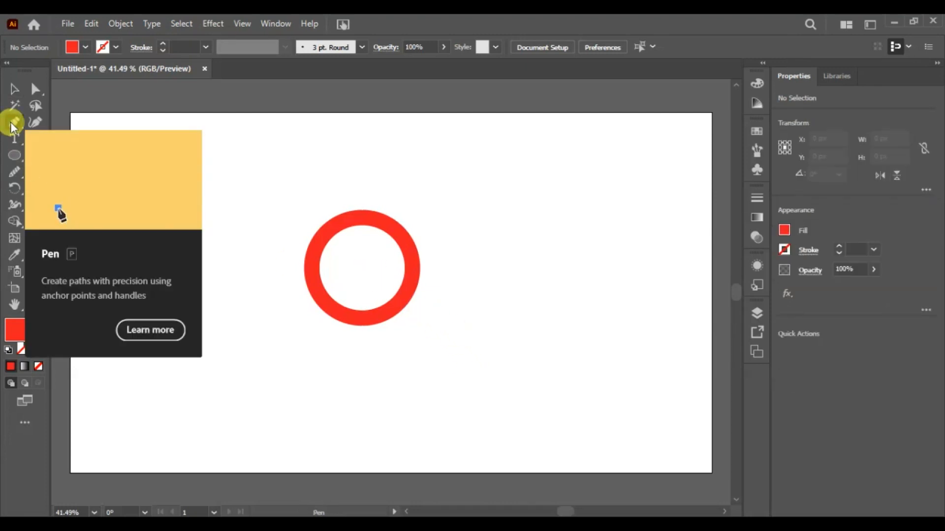
pyautogui.moveTo(374, 221); pyautogui.dragTo(413, 188)
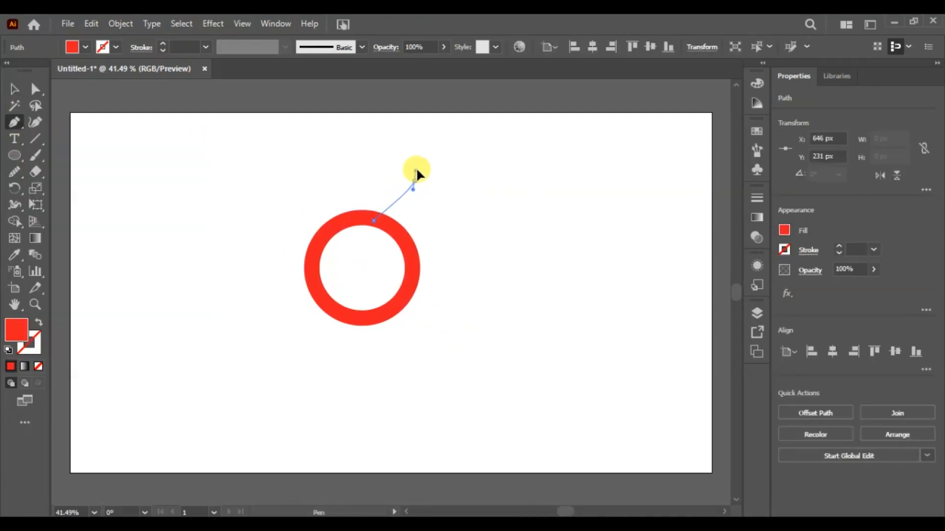
pyautogui.moveTo(414, 150); pyautogui.dragTo(414, 150)
pyautogui.moveTo(415, 166); pyautogui.dragTo(382, 155)
pyautogui.click(388, 193)
pyautogui.click(377, 178)
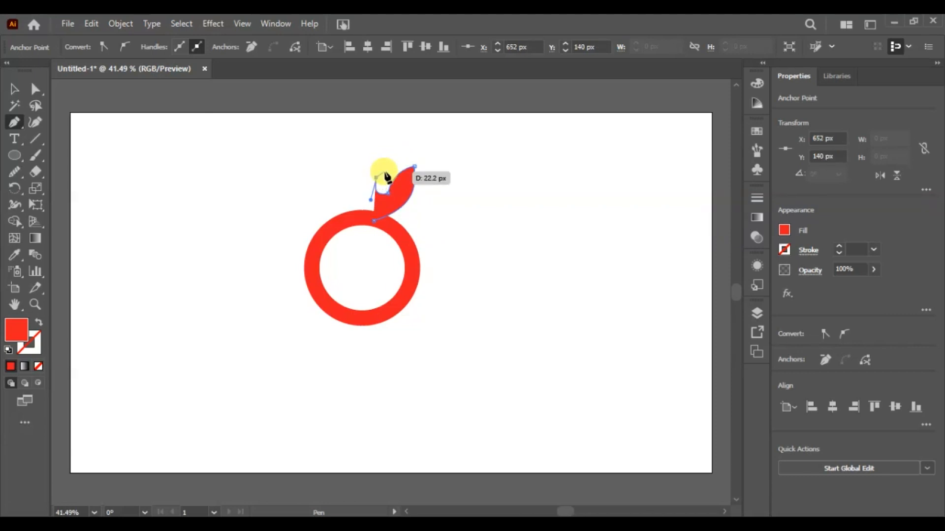
pyautogui.click(386, 166)
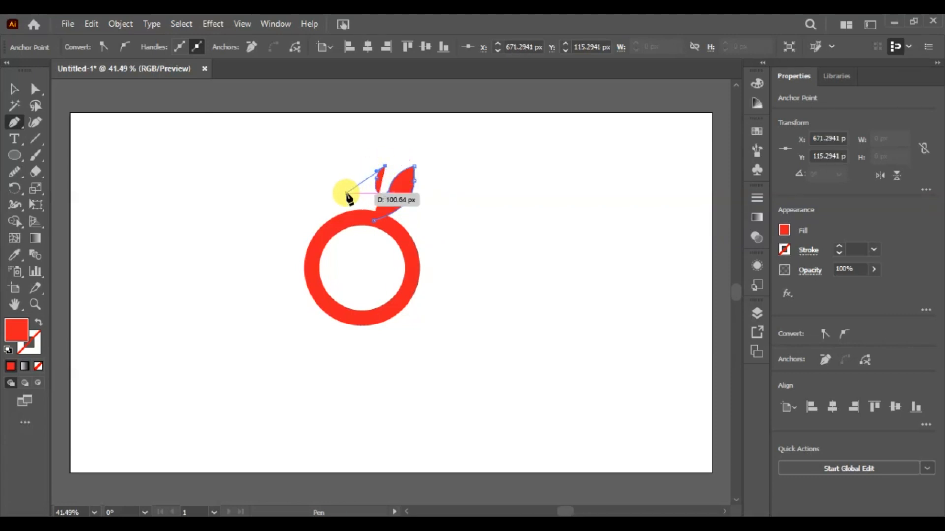
# Continue the flame outline with more curved tongues down the ring's left side, close it along the ring's band, and deselect it
pyautogui.moveTo(347, 205); pyautogui.dragTo(344, 231)
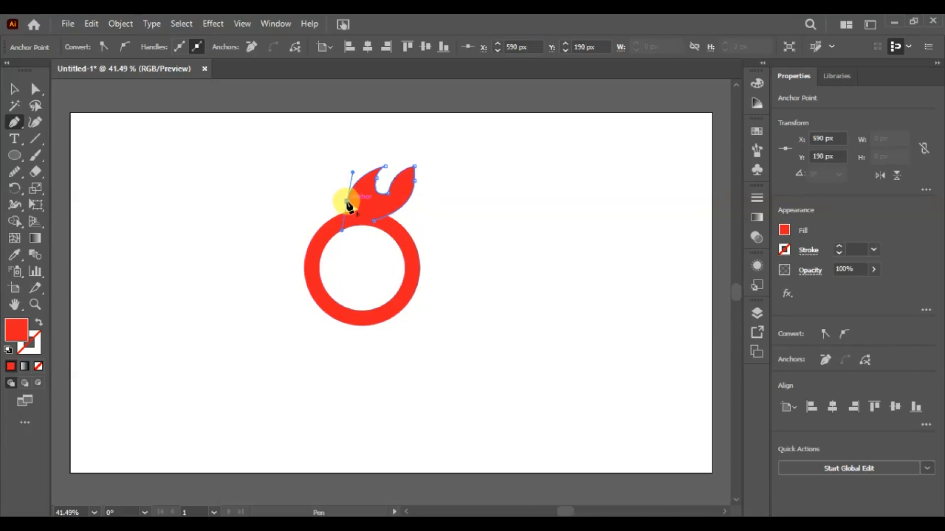
pyautogui.moveTo(335, 182)
pyautogui.mouseDown()
pyautogui.moveTo(304, 207)
pyautogui.moveTo(321, 270)
pyautogui.moveTo(331, 275)
pyautogui.moveTo(306, 239)
pyautogui.moveTo(270, 261)
pyautogui.moveTo(274, 271)
pyautogui.moveTo(301, 258)
pyautogui.moveTo(302, 268)
pyautogui.moveTo(274, 270)
pyautogui.moveTo(302, 275)
pyautogui.moveTo(327, 308)
pyautogui.moveTo(314, 278)
pyautogui.mouseUp()
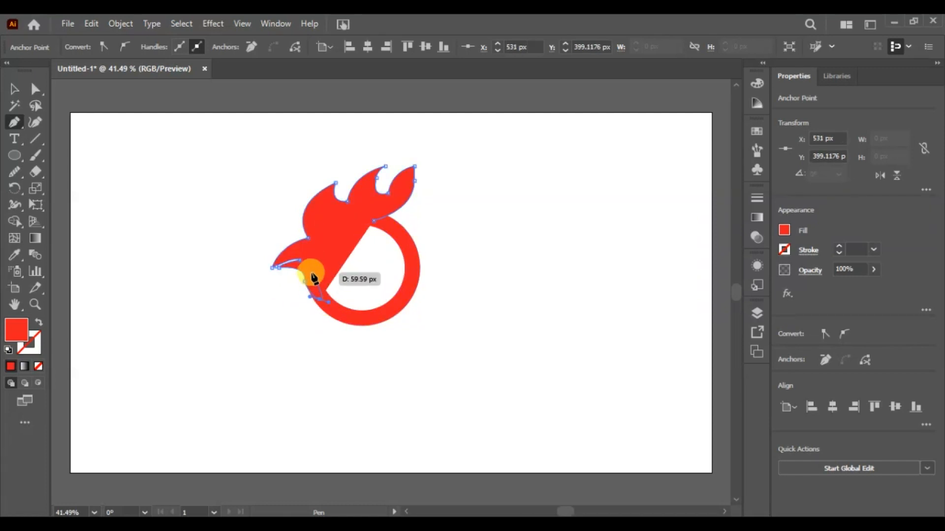
pyautogui.click(310, 273)
pyautogui.click(320, 247)
pyautogui.click(339, 225)
pyautogui.click(373, 220)
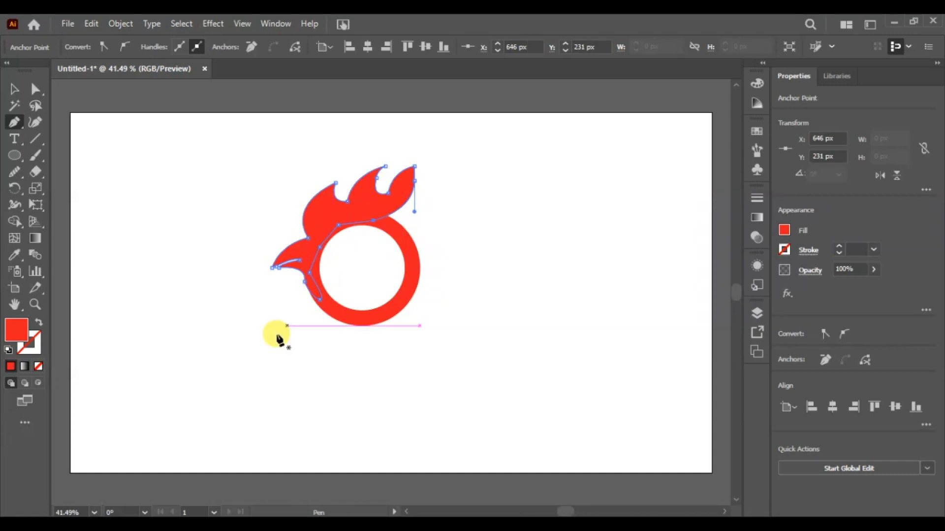
pyautogui.click(12, 89)
pyautogui.click(155, 258)
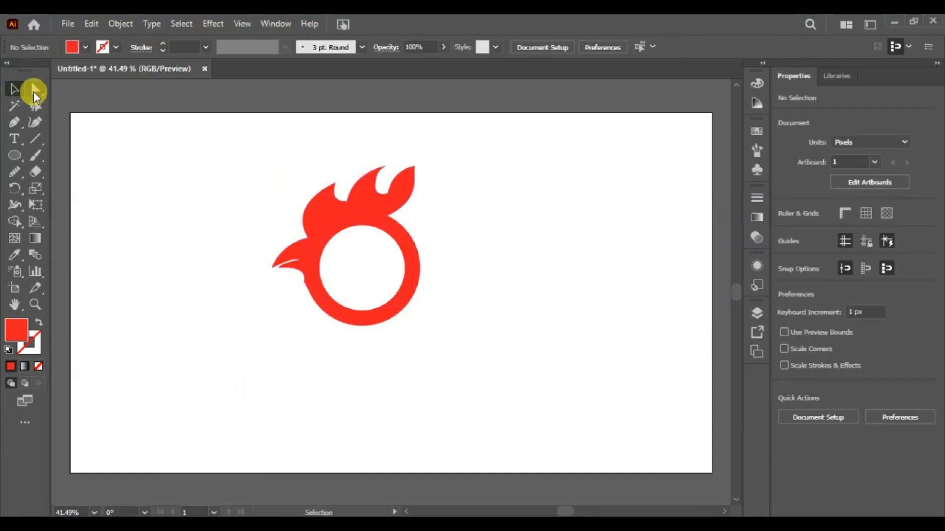
# Round the three upper flame tips and stretch the rightmost tip slightly upward using Direct Selection
pyautogui.click(35, 93)
pyautogui.click(305, 280)
pyautogui.click(281, 308)
pyautogui.moveTo(360, 256); pyautogui.dragTo(328, 192)
pyautogui.moveTo(415, 166)
pyautogui.mouseDown()
pyautogui.moveTo(408, 161)
pyautogui.moveTo(417, 154)
pyautogui.mouseUp()
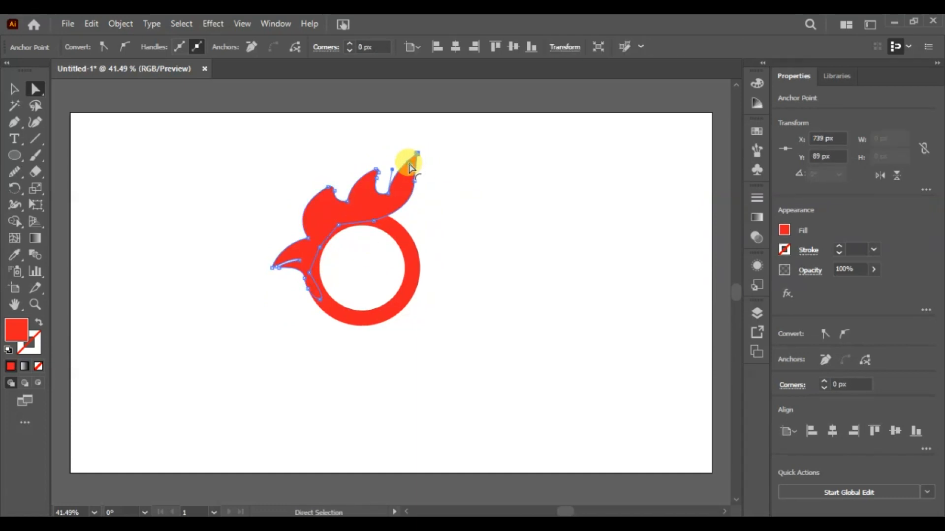
pyautogui.click(13, 89)
pyautogui.click(93, 265)
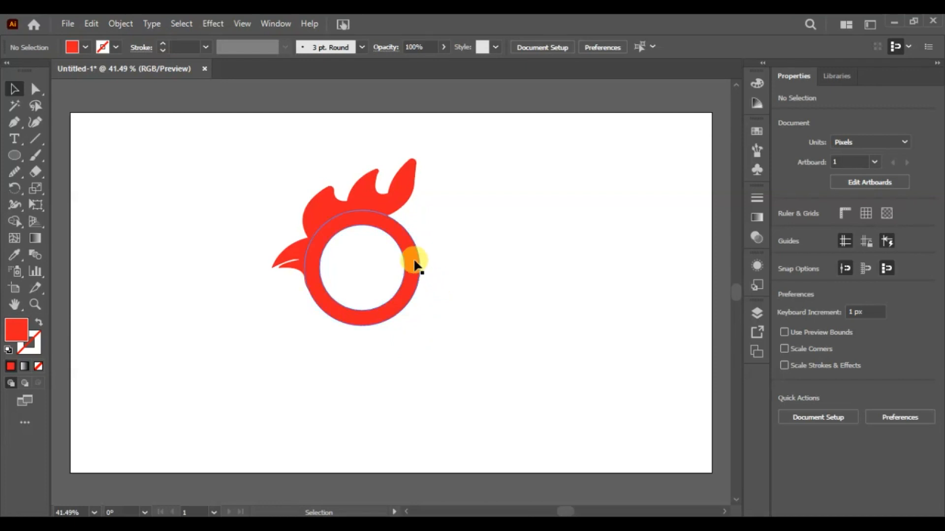
# Merge the flame's overlapping region into the ring with the Shape Builder tool, keeping the outer flame separate
pyautogui.moveTo(450, 165); pyautogui.dragTo(258, 316)
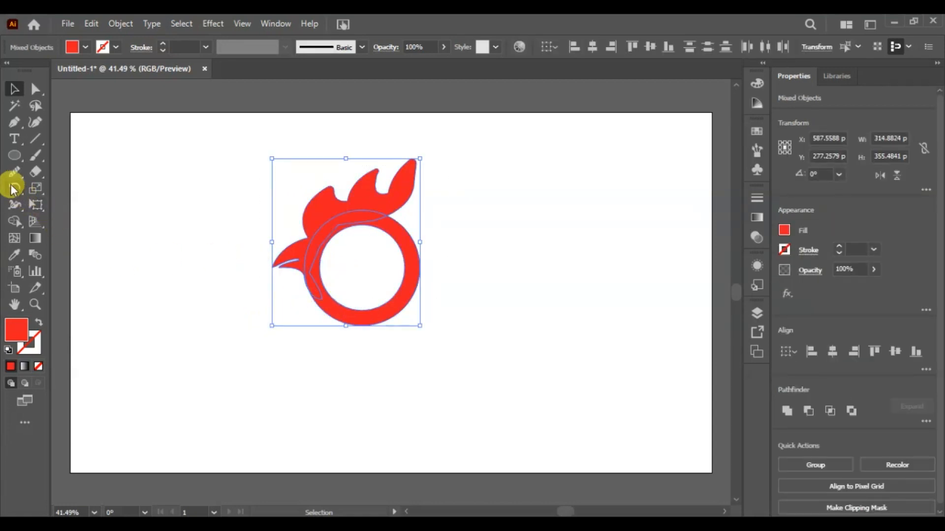
pyautogui.click(14, 222)
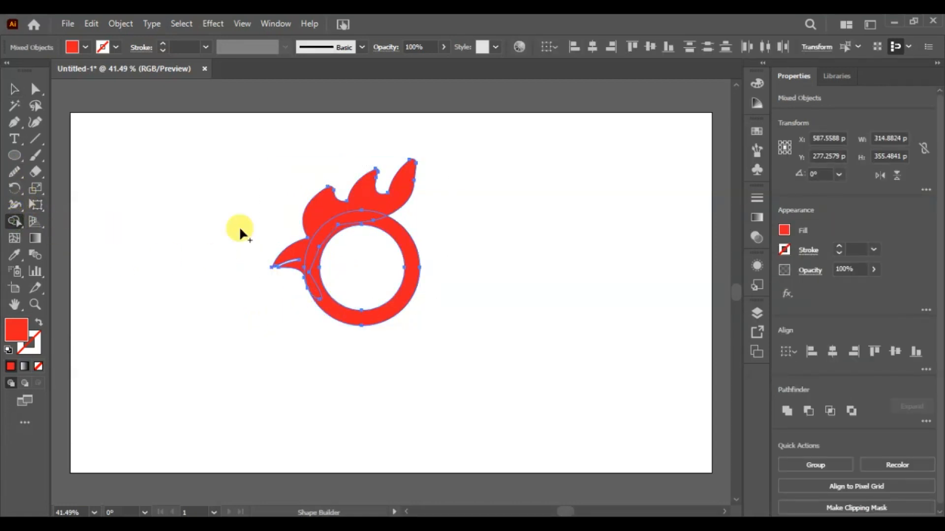
pyautogui.moveTo(388, 225); pyautogui.dragTo(376, 215)
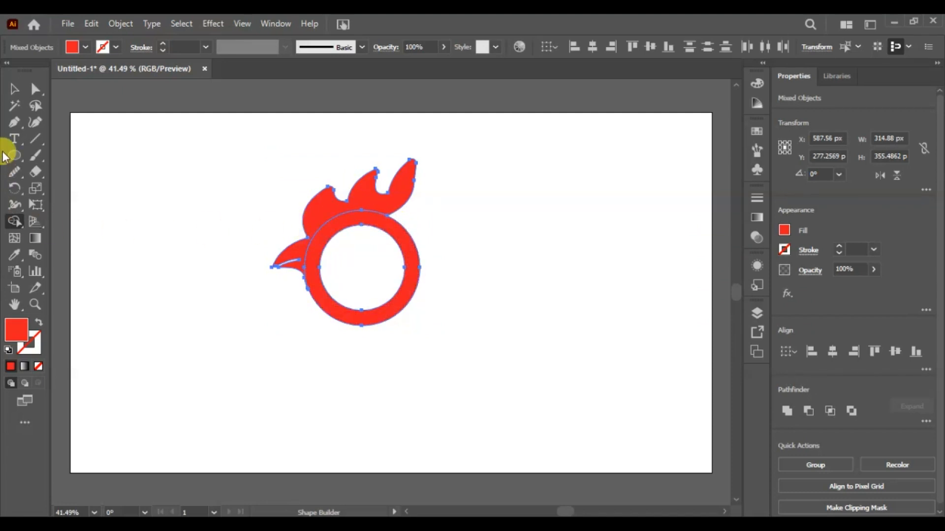
pyautogui.click(16, 93)
pyautogui.click(131, 245)
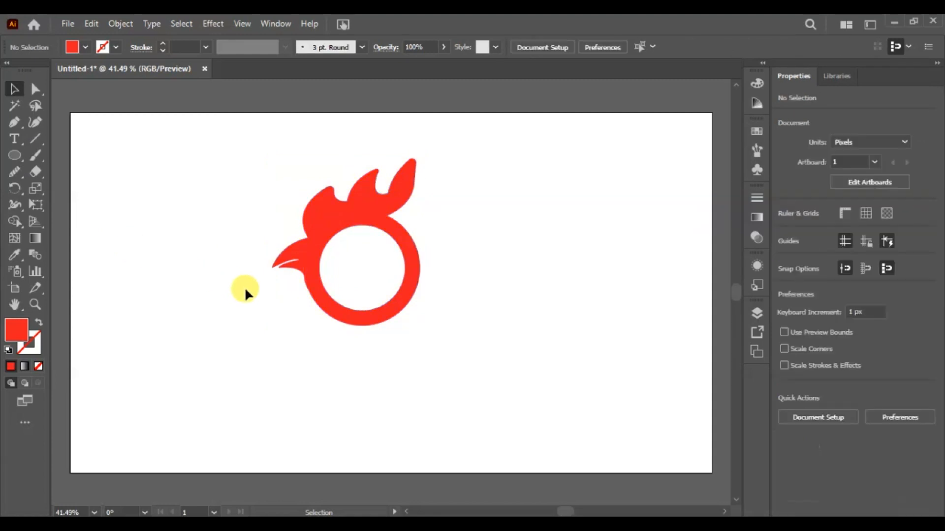
# Scale the ring down around its centre to 230 px wide and high, leaving a thin gap to the flame
pyautogui.click(343, 308)
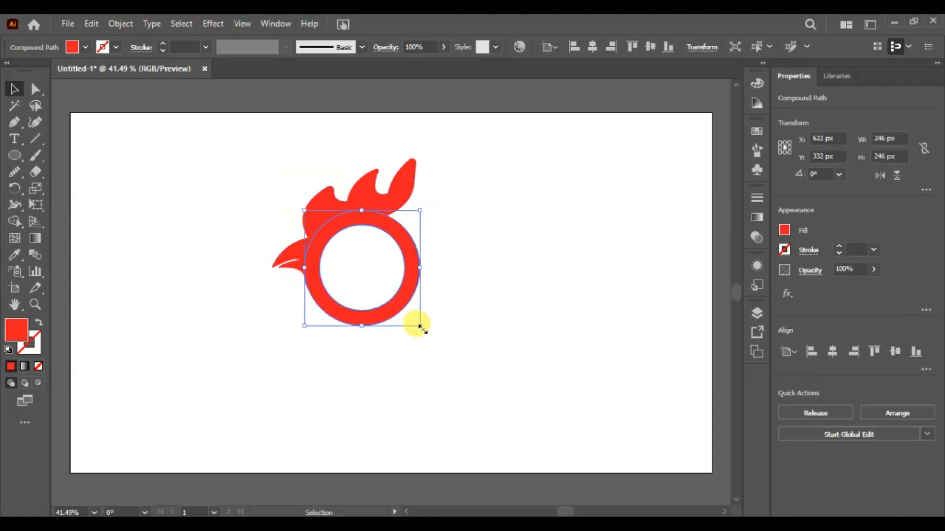
pyautogui.moveTo(420, 327); pyautogui.dragTo(417, 325)
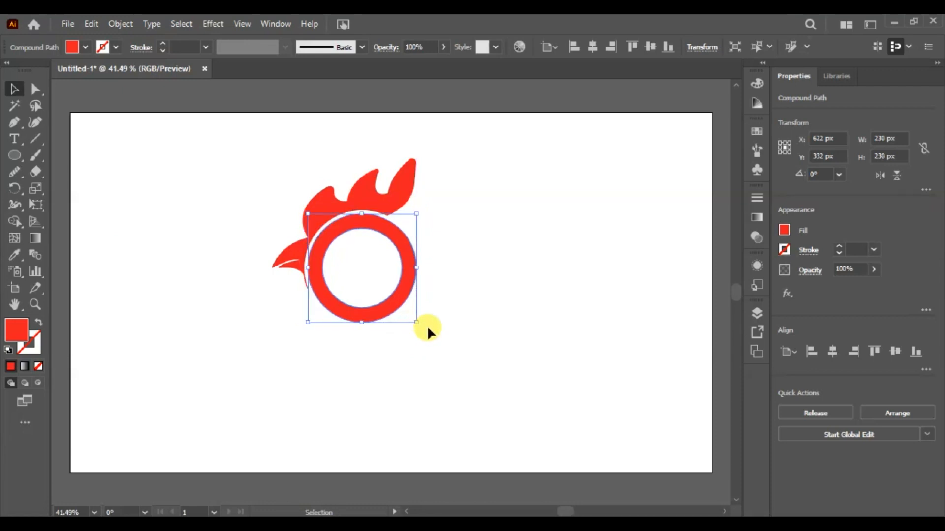
pyautogui.click(443, 315)
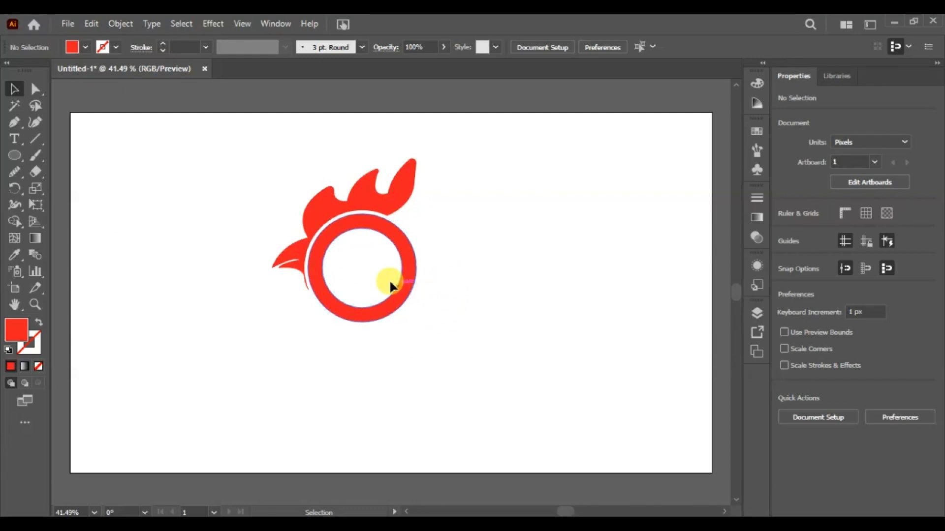
# Round the two notches between the upper flame tongues with corner radii of about 15 px and 17 px
pyautogui.click(14, 122)
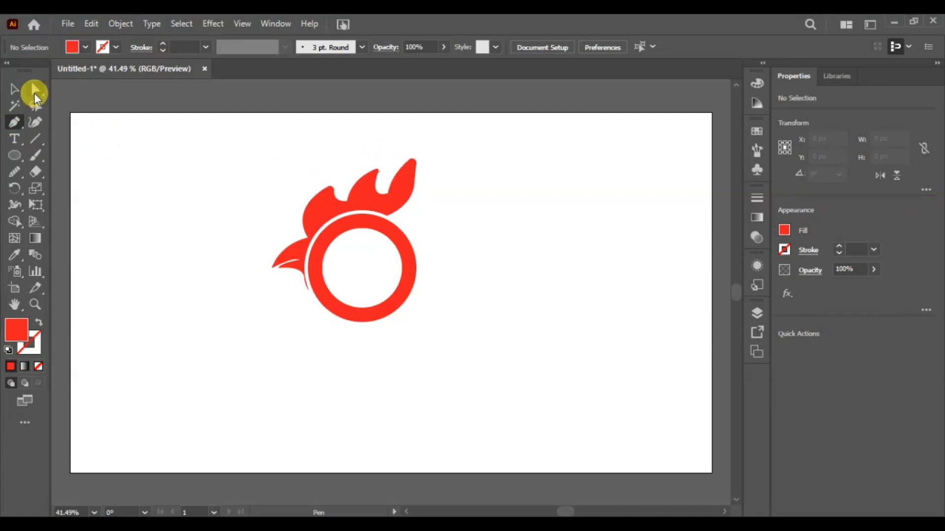
pyautogui.click(383, 189)
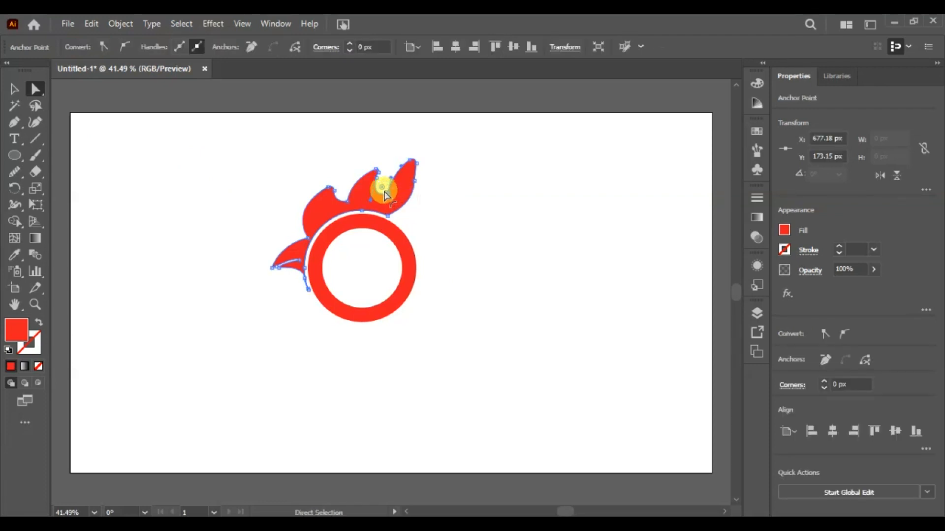
pyautogui.moveTo(384, 191); pyautogui.dragTo(370, 187)
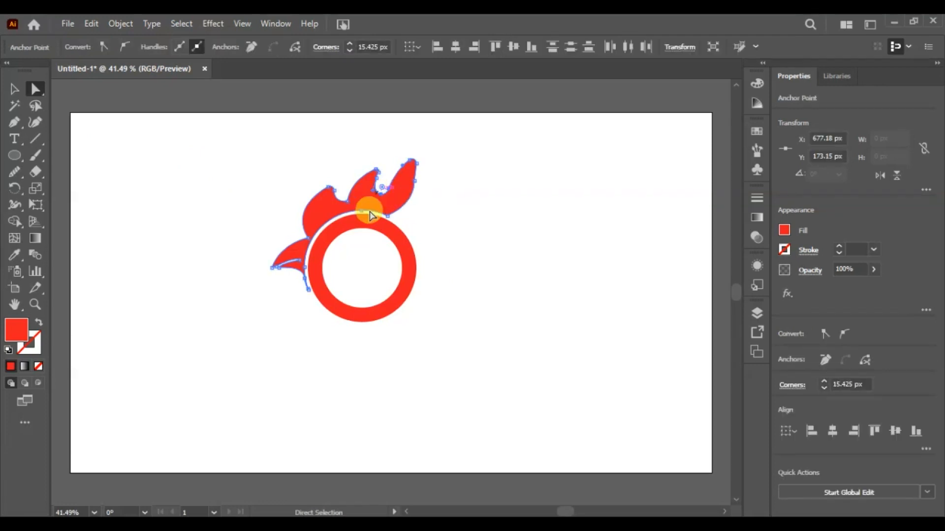
pyautogui.click(274, 175)
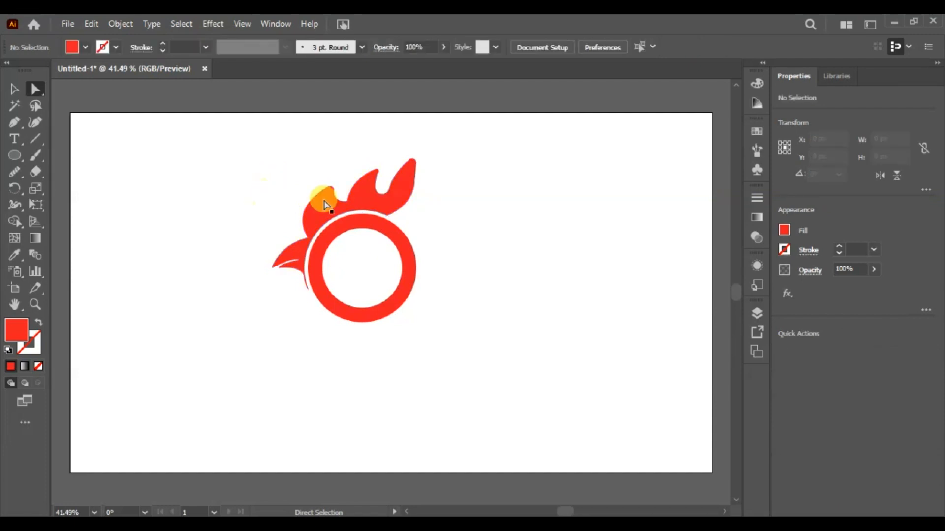
pyautogui.moveTo(351, 209); pyautogui.dragTo(311, 193)
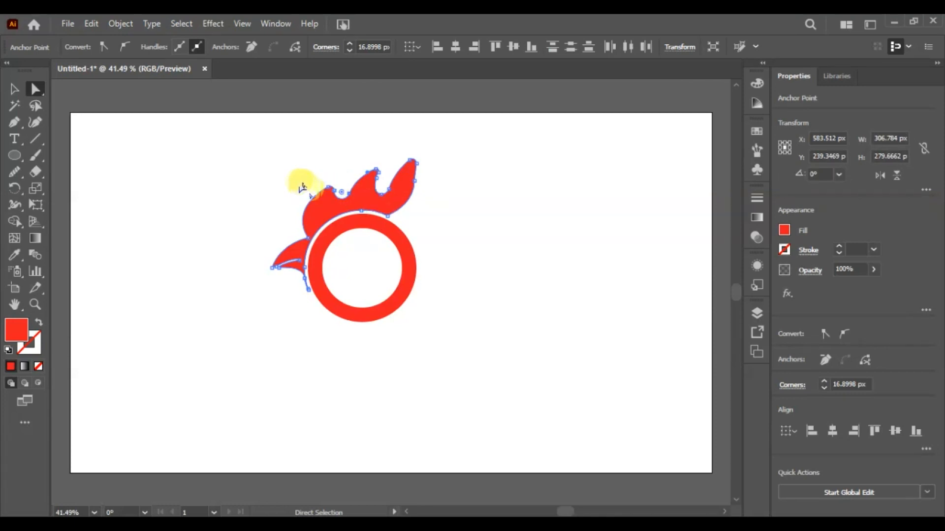
pyautogui.click(299, 185)
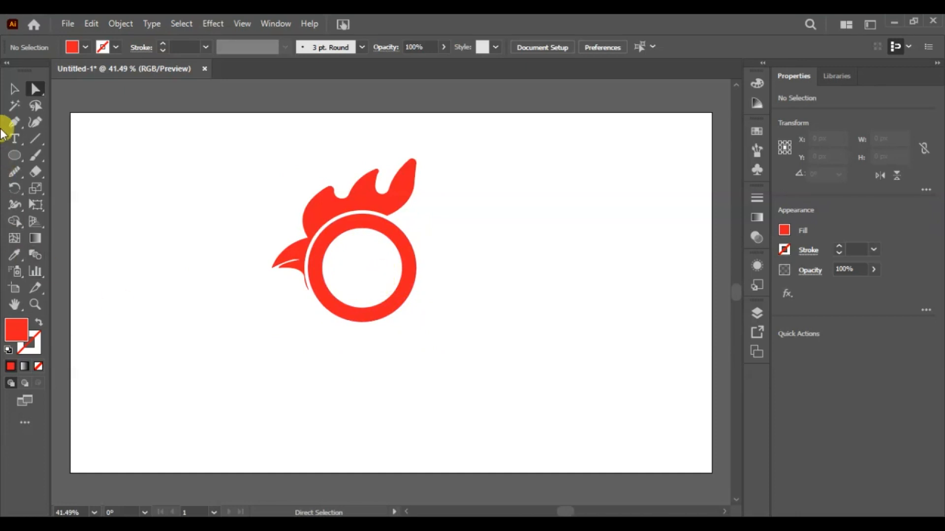
# Draw a straight vertical line about 431 px long through the flame and ring, undoing the extra anchor point beyond its lower end
pyautogui.click(15, 122)
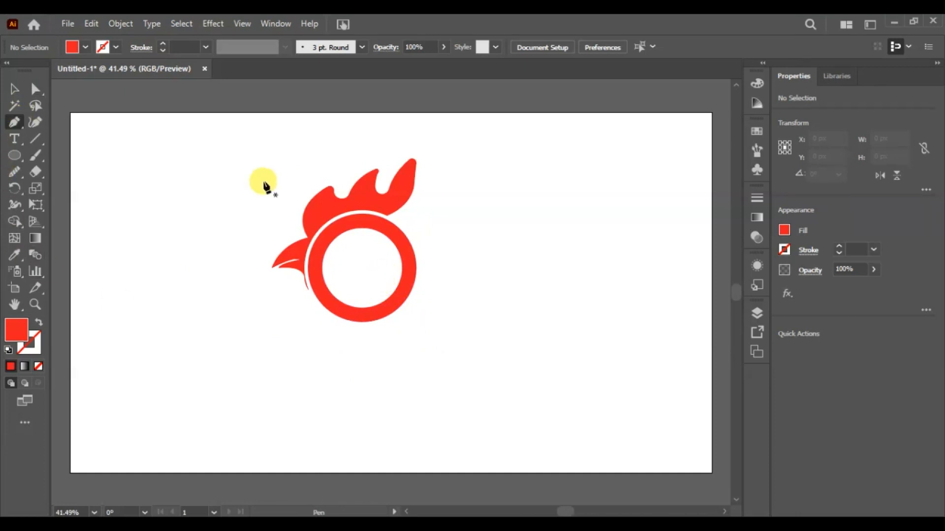
pyautogui.click(386, 156)
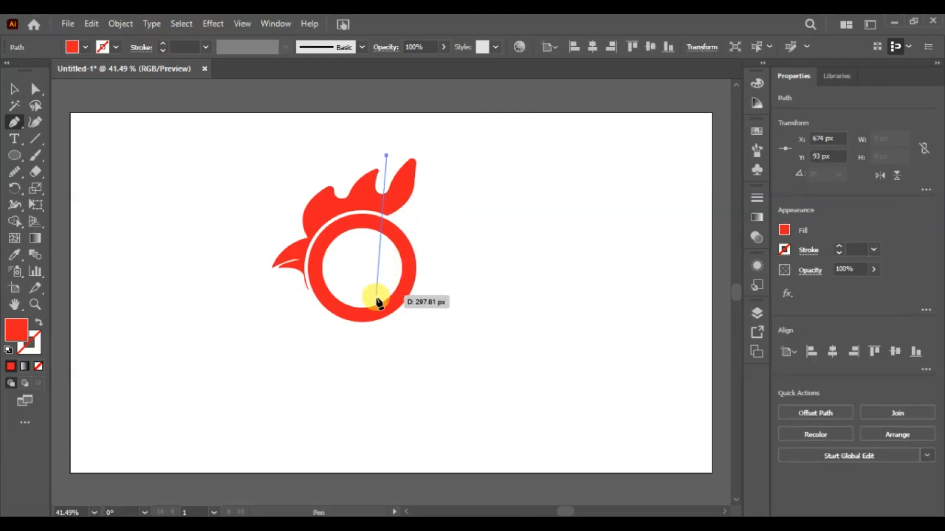
pyautogui.click(387, 359)
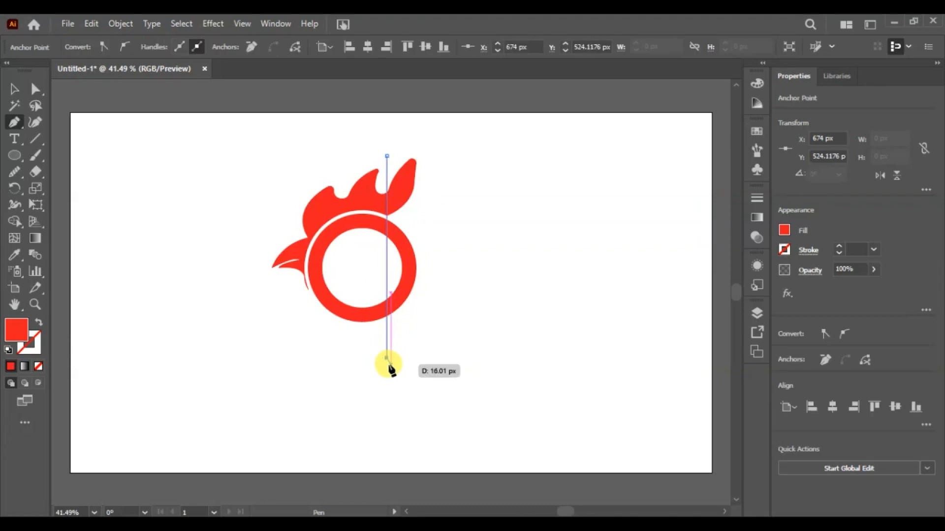
pyautogui.click(408, 379)
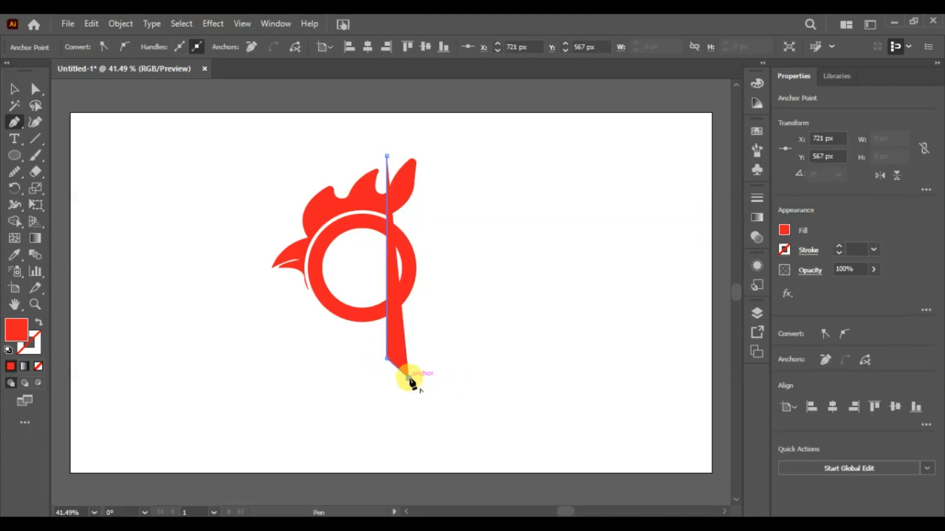
pyautogui.hotkey('ctrl', 'z')
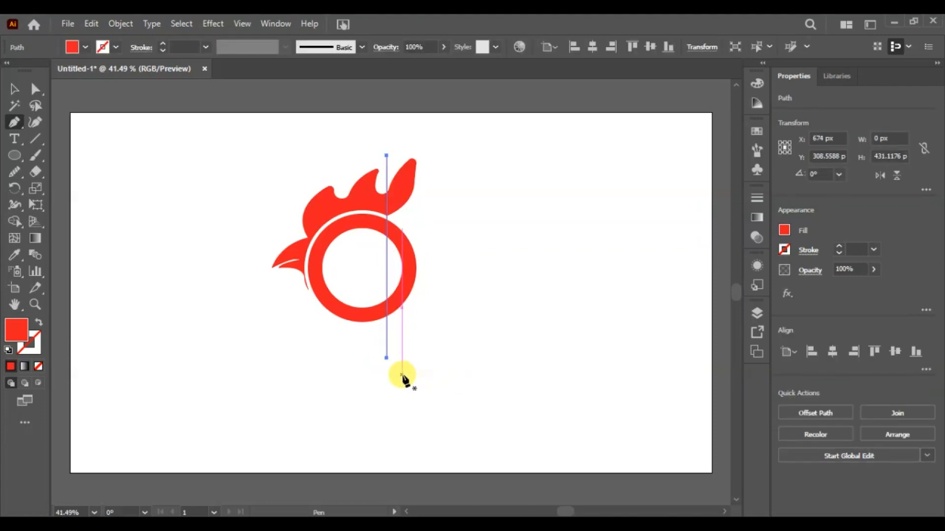
# Nudge the vertical line left to an X position of 658 px and switch to the Selection tool
pyautogui.press('Left')
pyautogui.press('Left')
pyautogui.press('Left')
pyautogui.press('Left')
pyautogui.press('Left')
pyautogui.press('Left')
pyautogui.press('Left')
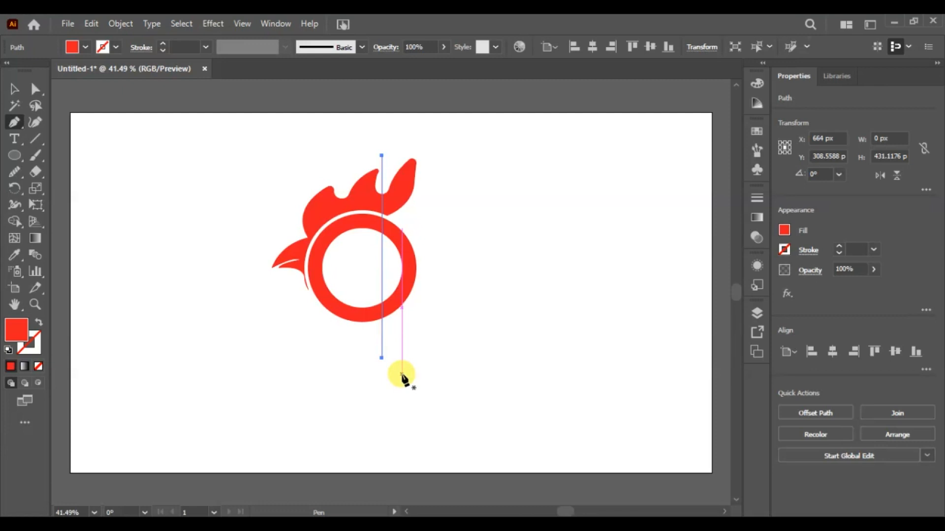
pyautogui.press('Left')
pyautogui.press('Left')
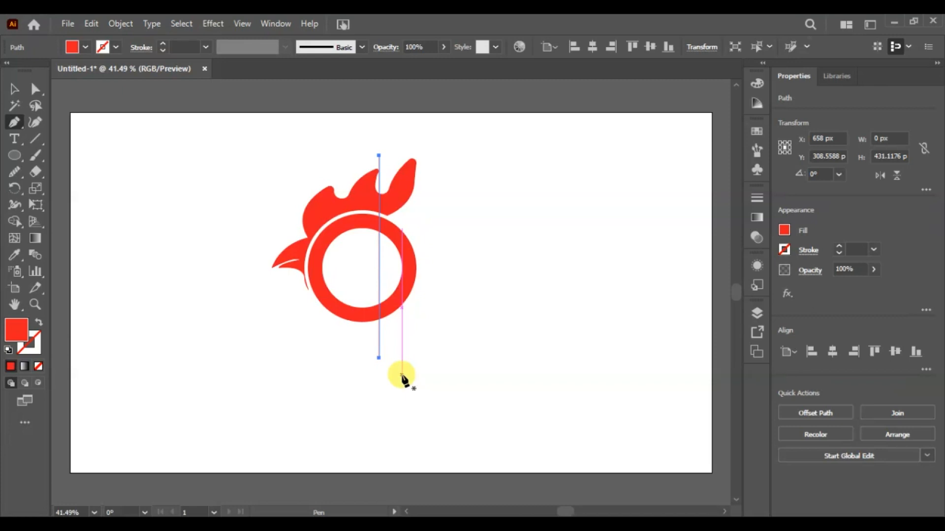
pyautogui.click(389, 189)
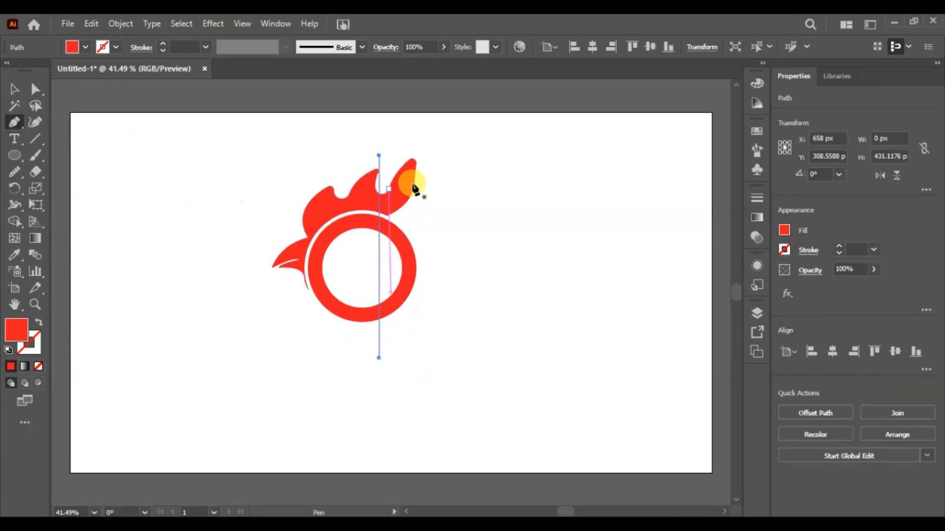
pyautogui.click(12, 90)
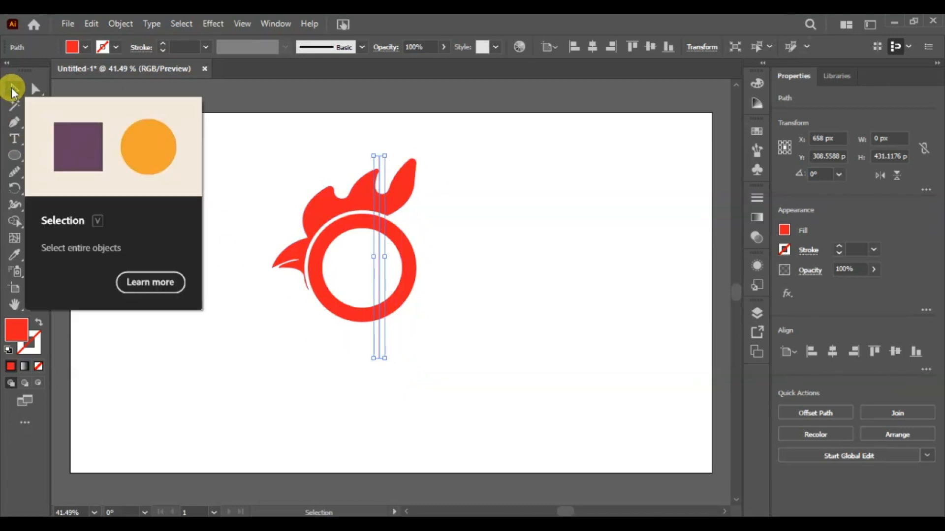
# Select the ring, flame and vertical line, and remove the ring's part beyond the line with Shape Builder, leaving a C shape
pyautogui.moveTo(440, 170); pyautogui.dragTo(288, 365)
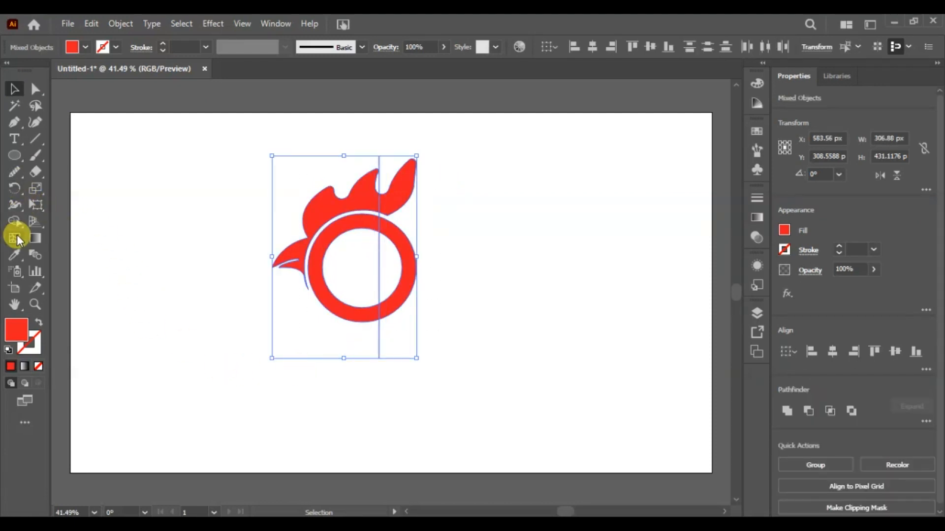
pyautogui.click(16, 221)
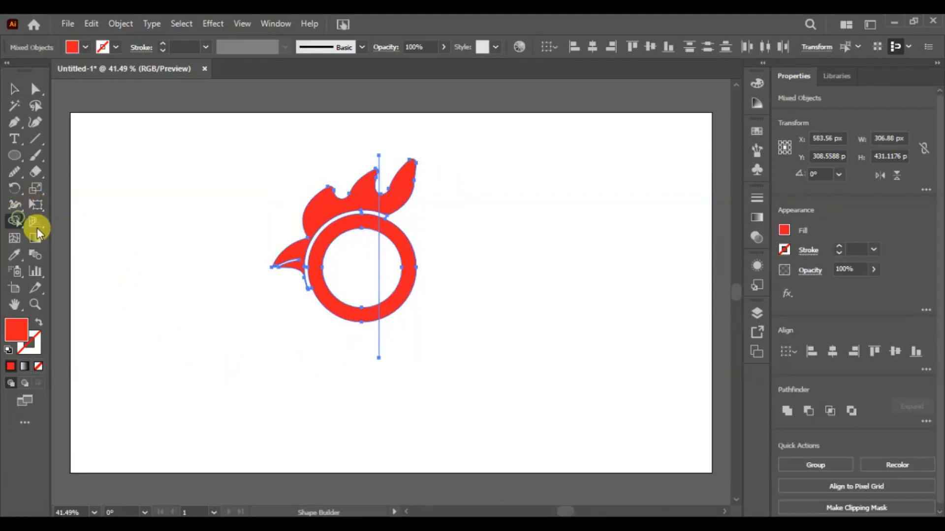
pyautogui.keyDown('alt'); pyautogui.click(406, 266); pyautogui.keyUp('alt')
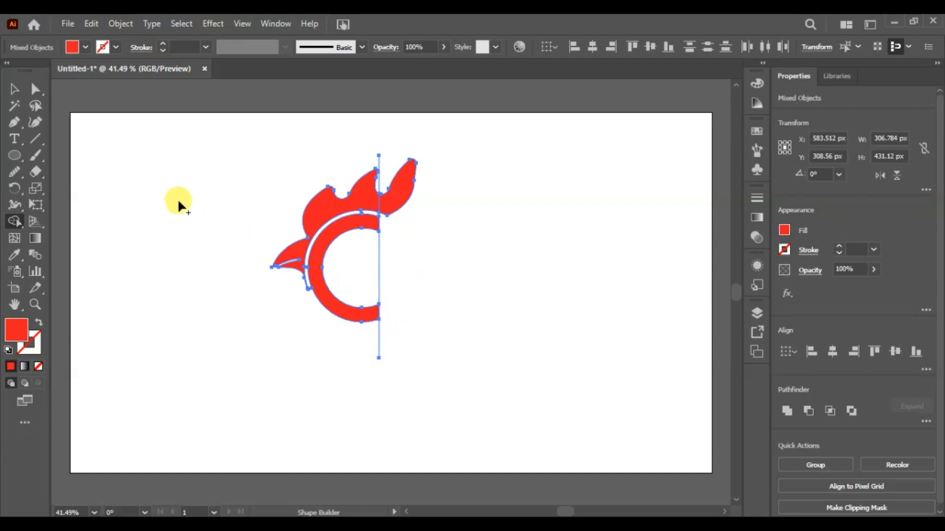
# Delete the vertical dividing line beside the open side of the C shape
pyautogui.click(12, 90)
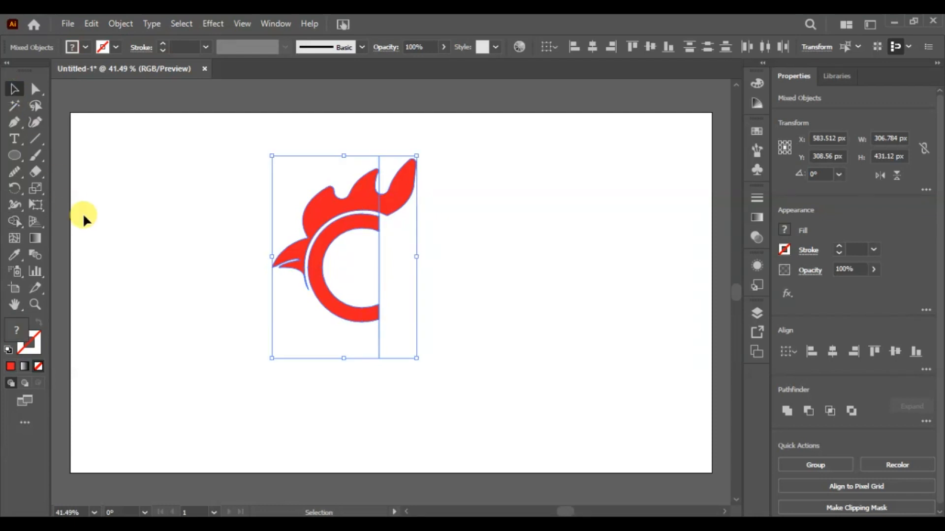
pyautogui.click(205, 229)
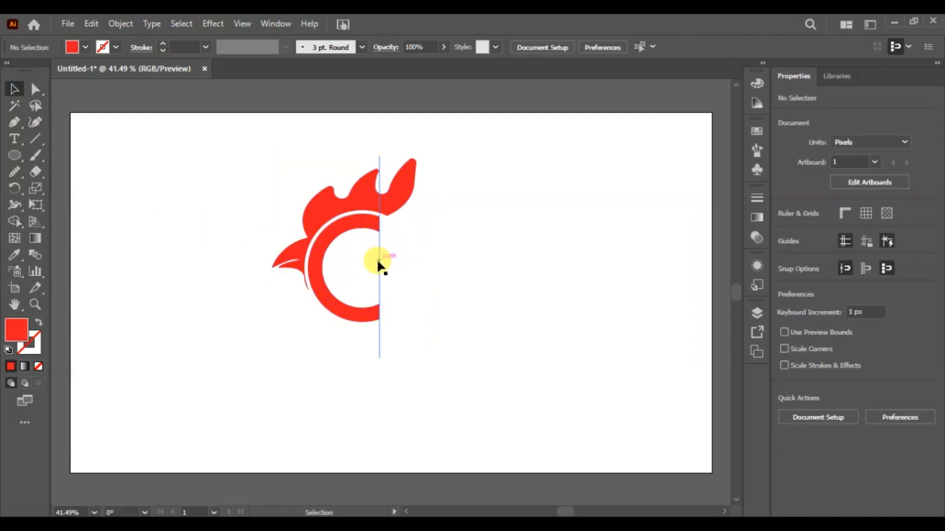
pyautogui.click(379, 265)
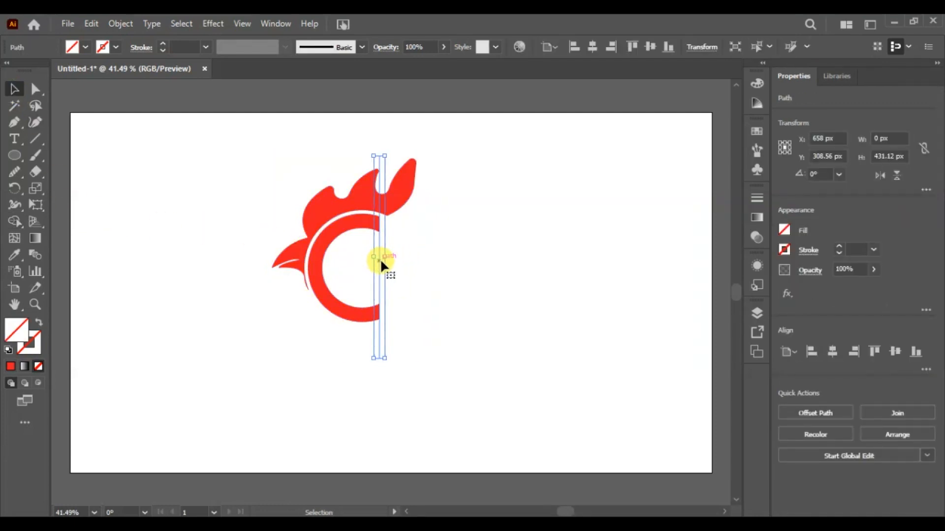
pyautogui.press('Delete')
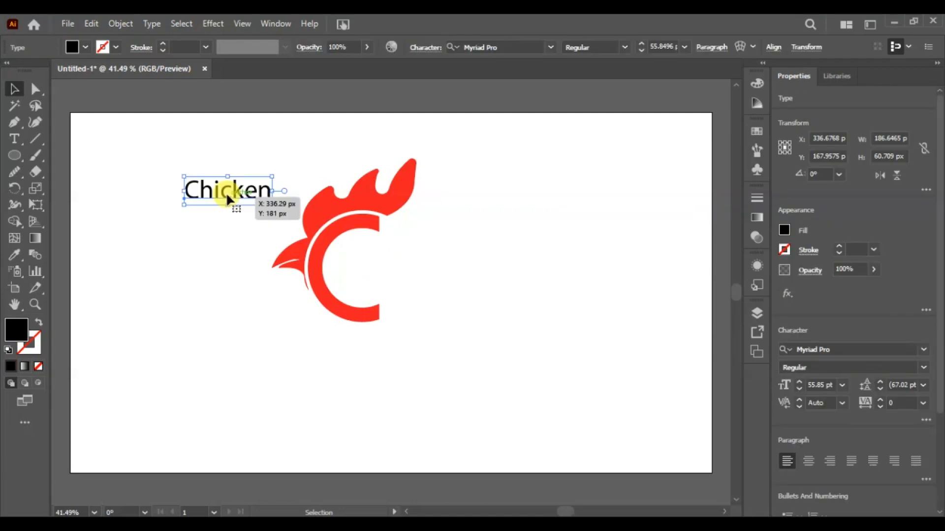
# Move the red C emblem left and slightly down, and enlarge the word "Chicken" beside it to about 180 pt
pyautogui.click(216, 191)
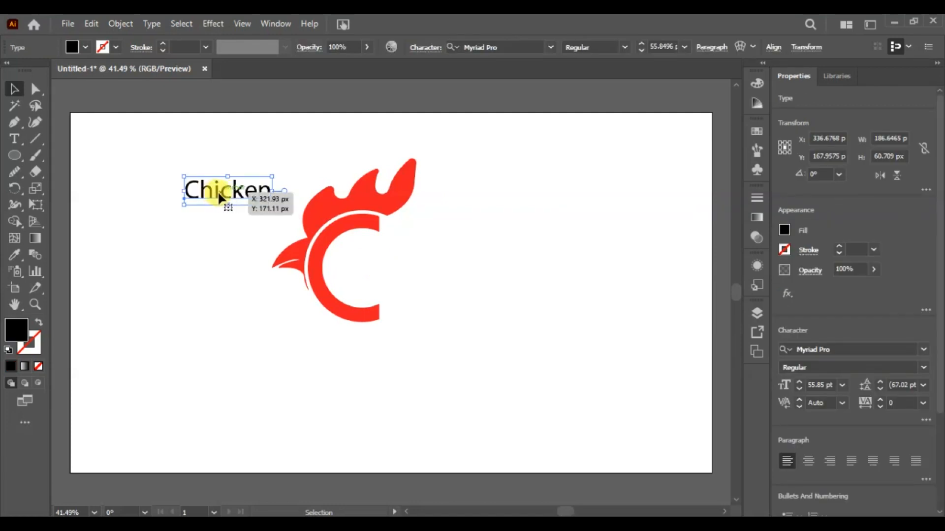
pyautogui.moveTo(217, 195); pyautogui.dragTo(447, 268)
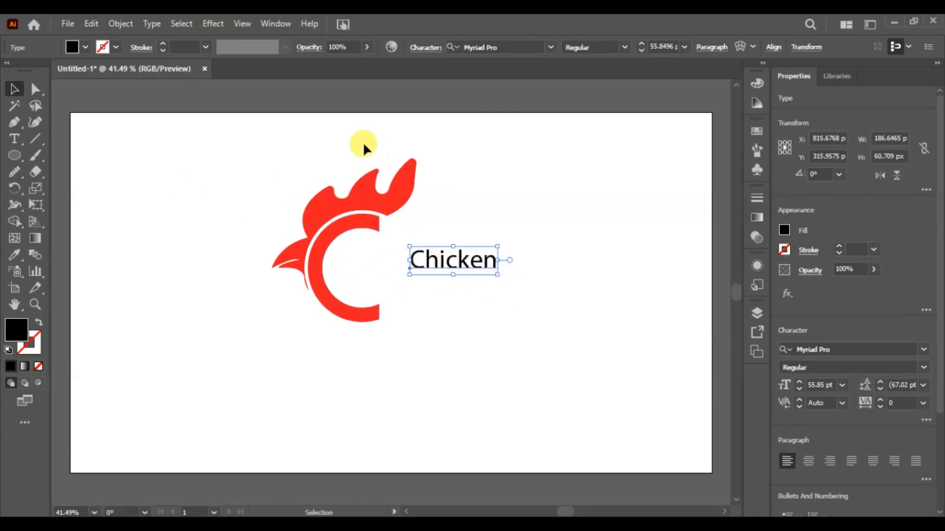
pyautogui.click(335, 309)
pyautogui.moveTo(334, 239); pyautogui.dragTo(236, 265)
pyautogui.moveTo(424, 262); pyautogui.dragTo(287, 294)
pyautogui.moveTo(351, 311); pyautogui.dragTo(580, 371)
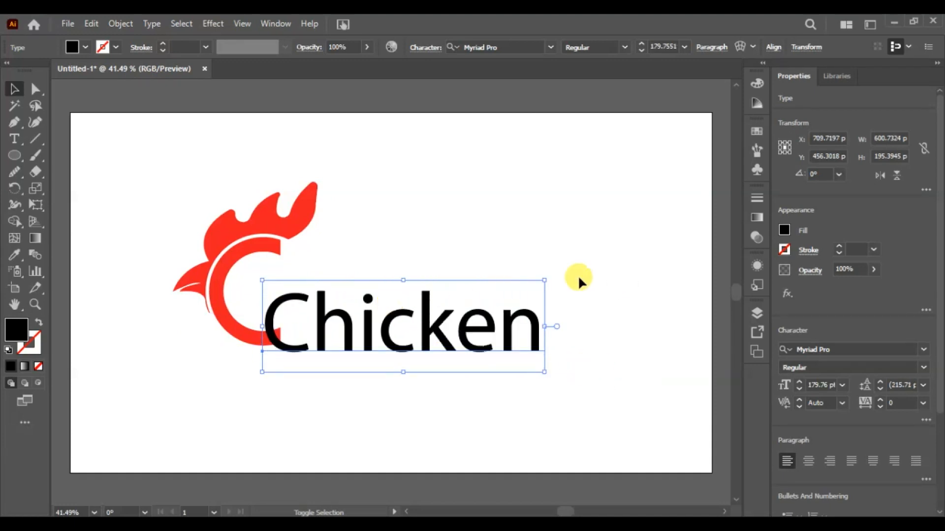
# Enlarge the word "Chicken" to about 293 pt and position its capital C over the red C shape
pyautogui.moveTo(546, 279); pyautogui.dragTo(671, 191)
pyautogui.moveTo(499, 329); pyautogui.dragTo(454, 324)
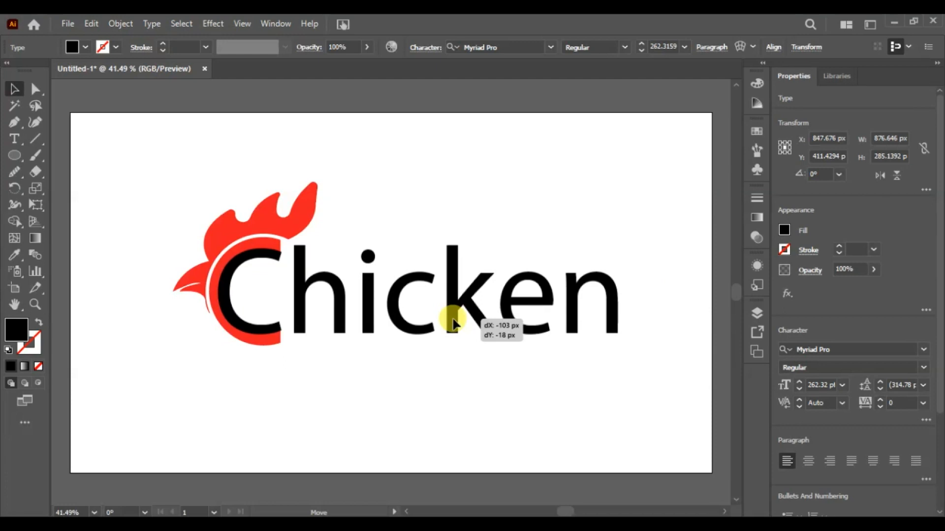
pyautogui.moveTo(454, 324); pyautogui.dragTo(454, 335)
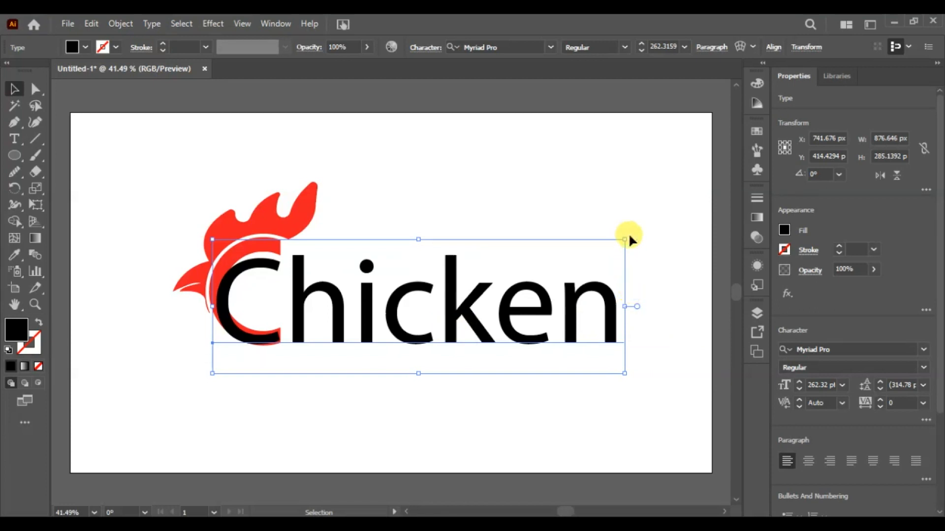
pyautogui.moveTo(626, 240); pyautogui.dragTo(660, 211)
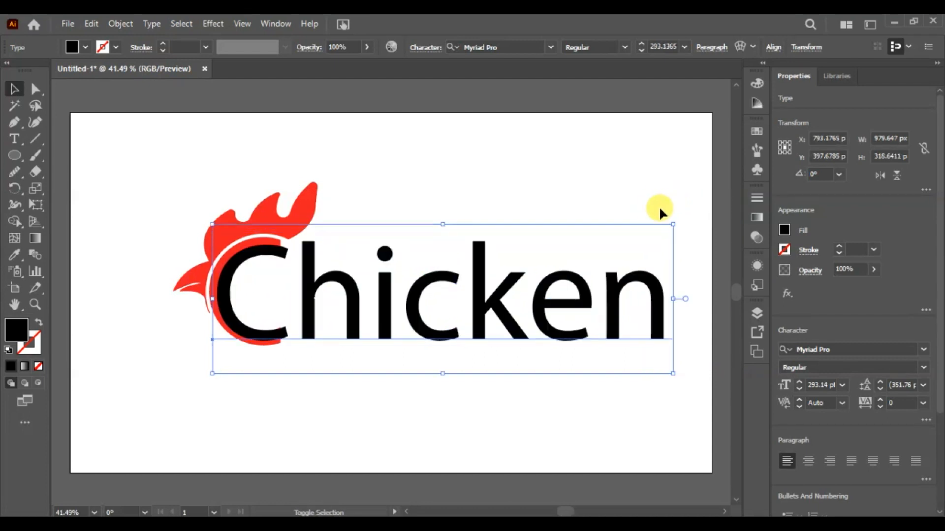
# Convert the word "Chicken" to outlines and ungroup it into separate letters
pyautogui.rightClick(519, 333)
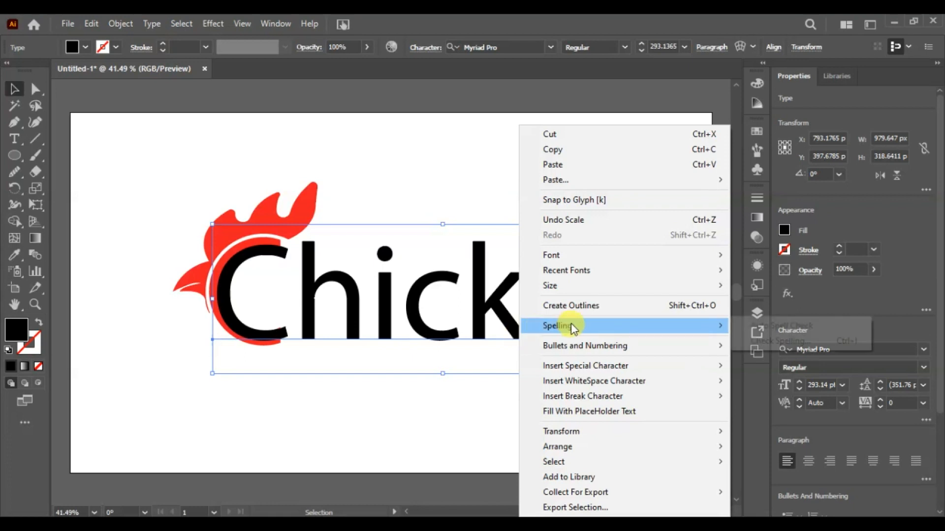
pyautogui.click(574, 309)
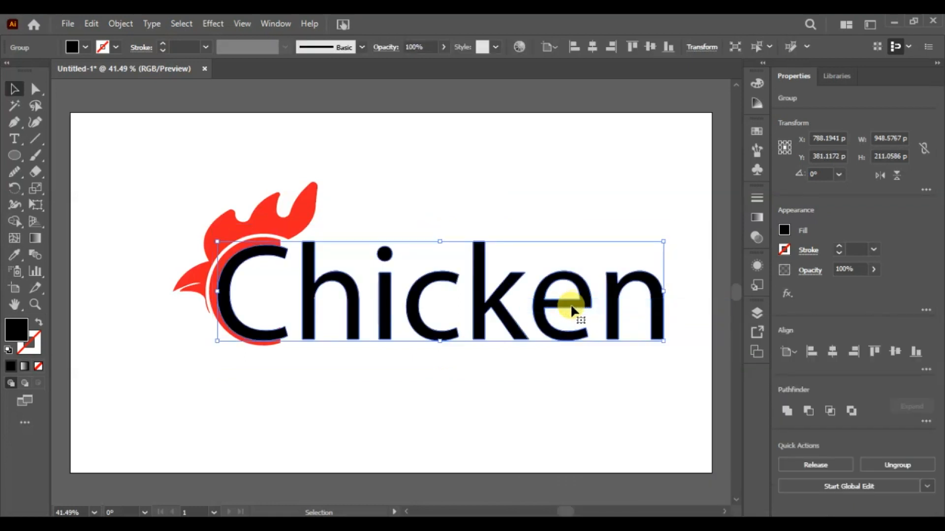
pyautogui.rightClick(425, 323)
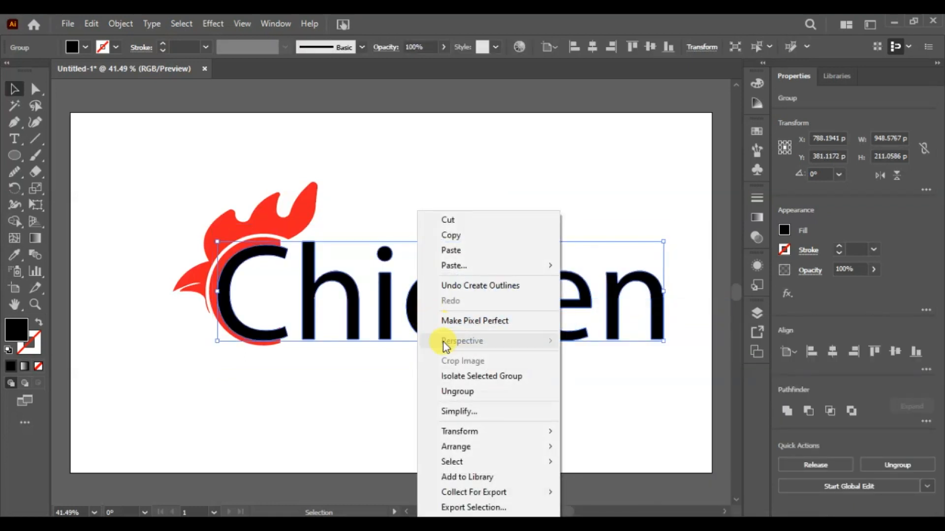
pyautogui.click(456, 392)
# Delete the black capital C lying over the red C shape
pyautogui.click(377, 395)
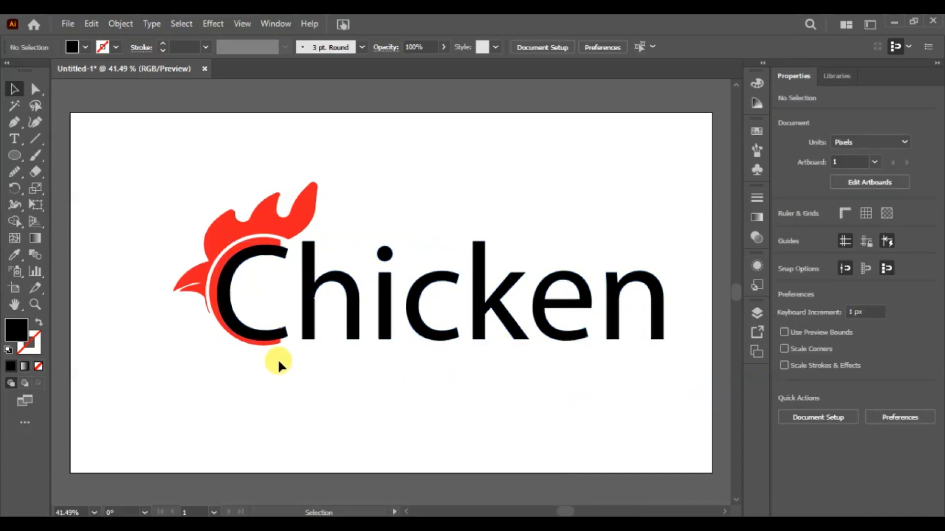
pyautogui.click(252, 334)
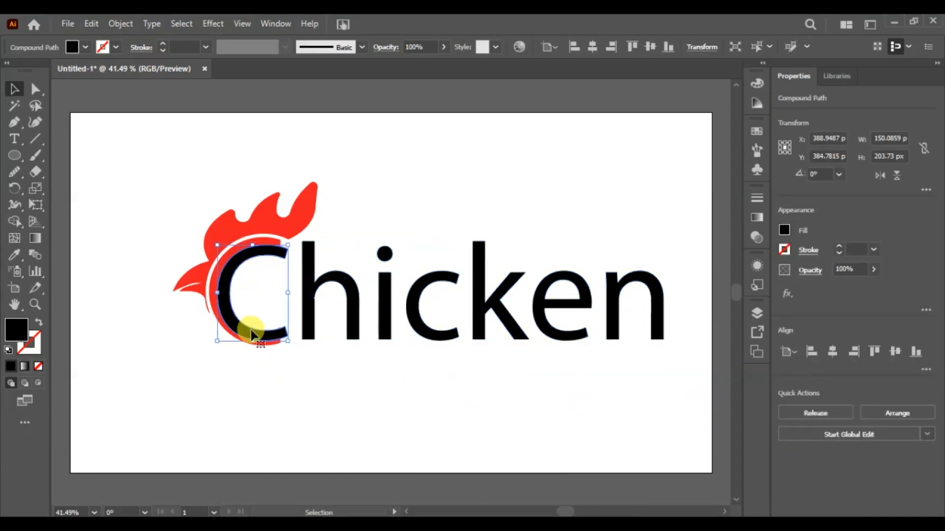
pyautogui.press('Delete')
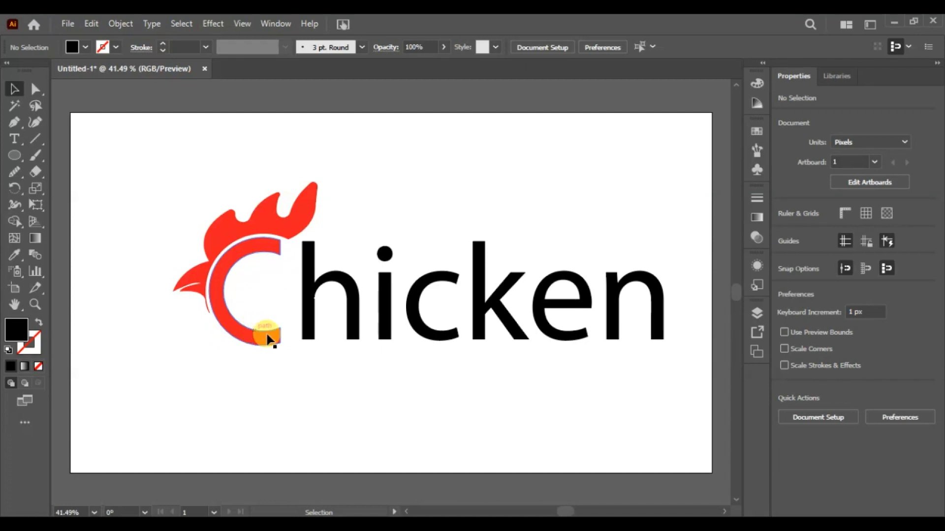
# Round the stroke-end corners of the letter e by about 17 px and those of the n by about 22 px
pyautogui.click(563, 340)
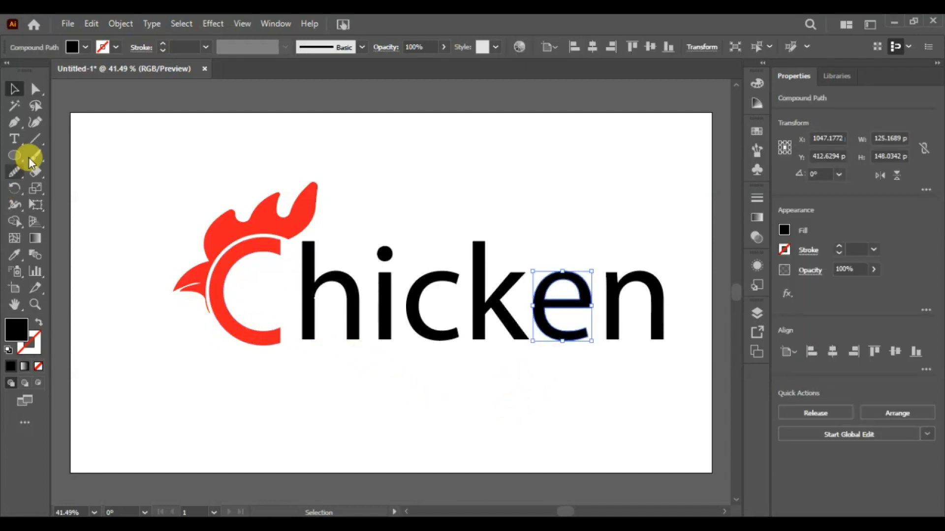
pyautogui.click(36, 88)
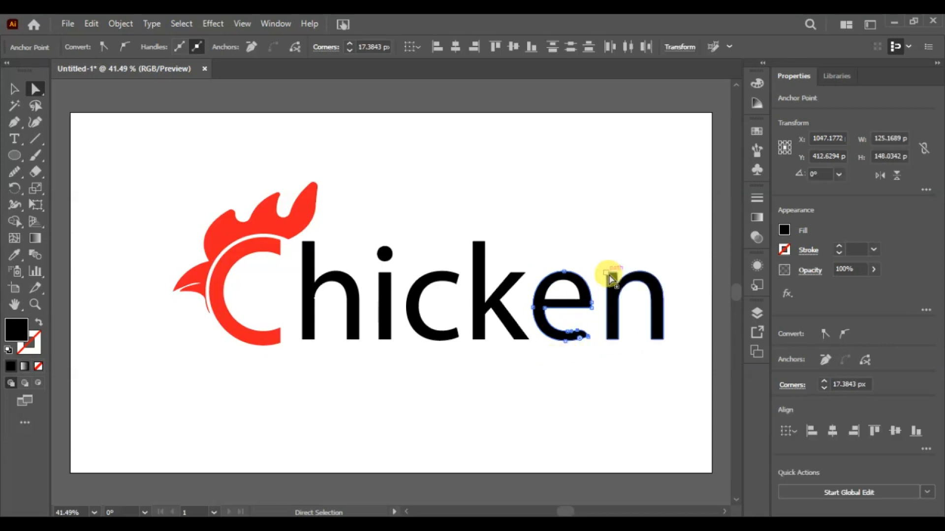
pyautogui.click(607, 273)
pyautogui.keyDown('shift'); pyautogui.click(618, 340); pyautogui.keyUp('shift')
pyautogui.keyDown('shift'); pyautogui.click(651, 340); pyautogui.keyUp('shift')
pyautogui.moveTo(656, 334); pyautogui.dragTo(671, 321)
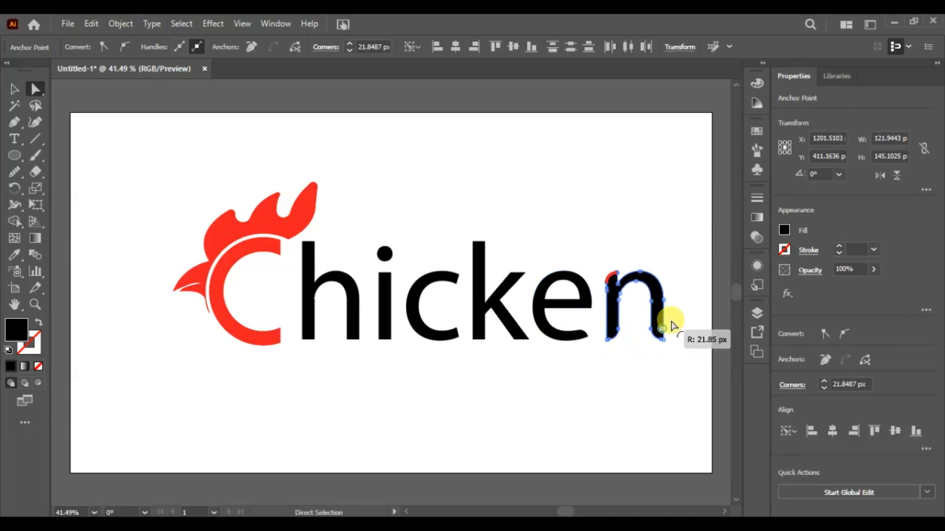
pyautogui.click(607, 390)
pyautogui.click(617, 292)
pyautogui.moveTo(617, 293); pyautogui.dragTo(626, 321)
pyautogui.click(577, 407)
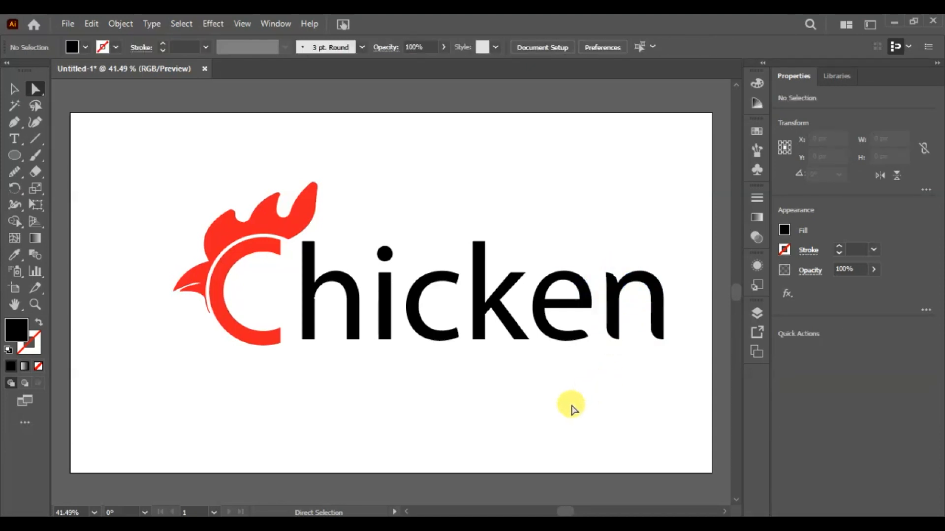
# Round the stroke-end corners of the letter k, using a radius of about 25.5 px on its stem
pyautogui.click(516, 322)
pyautogui.click(511, 273)
pyautogui.moveTo(516, 285); pyautogui.dragTo(526, 307)
pyautogui.click(473, 241)
pyautogui.moveTo(479, 248); pyautogui.dragTo(503, 268)
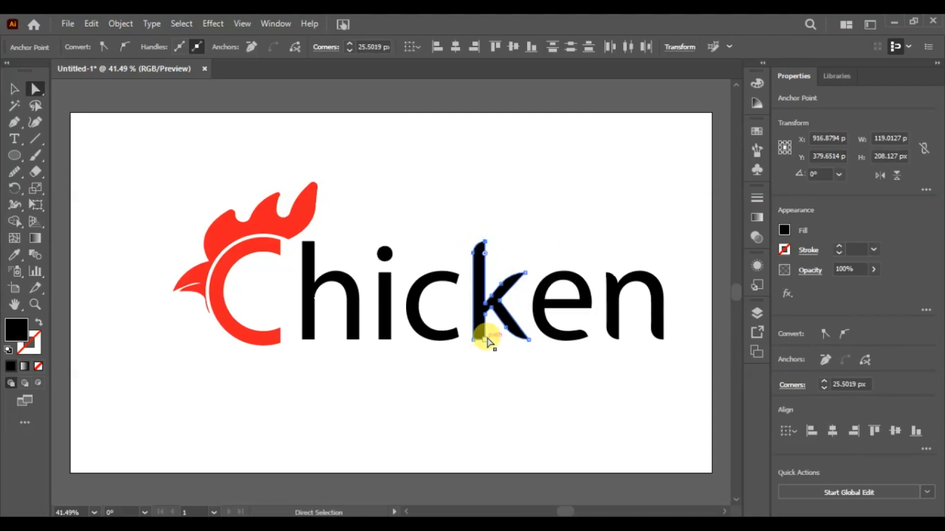
pyautogui.click(483, 365)
# Round the end corners of the lowercase c by about 18 px and the stem corners of the i
pyautogui.click(453, 285)
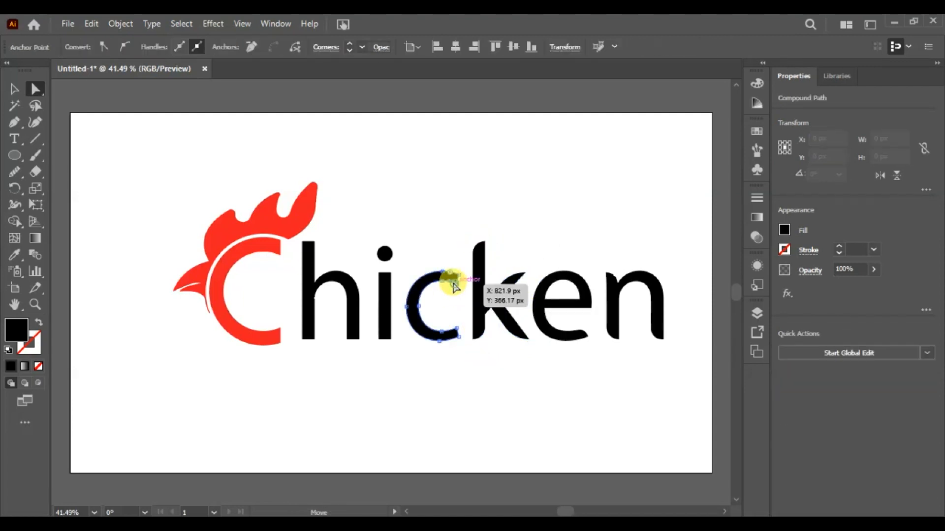
pyautogui.click(454, 338)
pyautogui.click(386, 301)
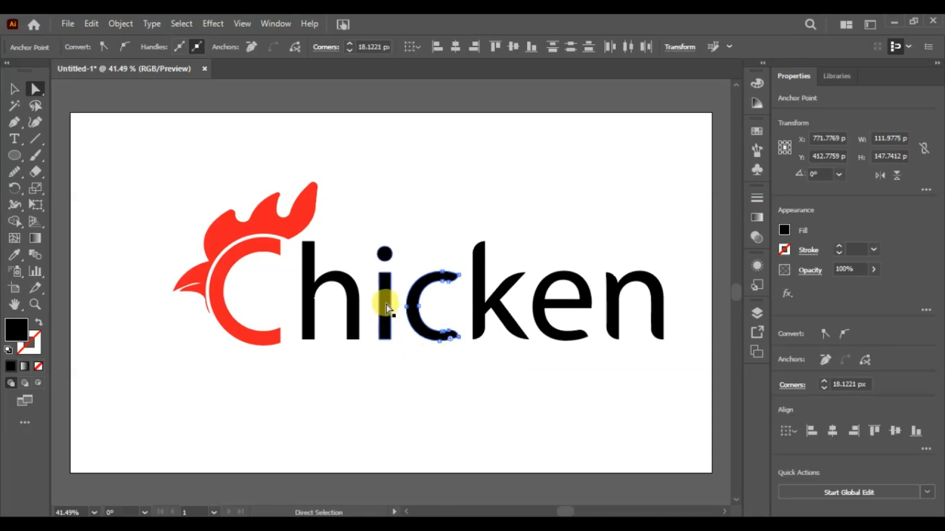
# Round the top corner and both foot corners of the letter h to match the other letters
pyautogui.click(316, 337)
pyautogui.click(306, 243)
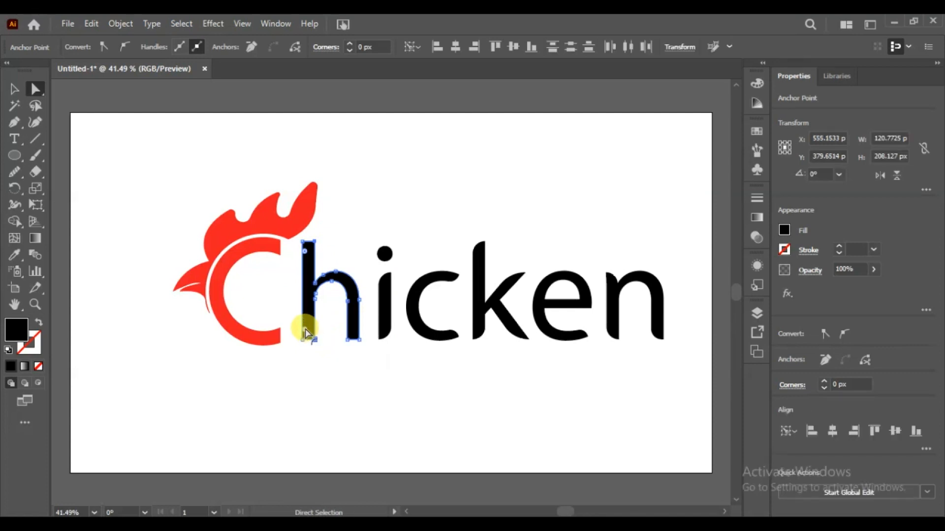
pyautogui.click(307, 338)
pyautogui.click(302, 339)
pyautogui.moveTo(313, 329); pyautogui.dragTo(324, 386)
pyautogui.click(325, 386)
pyautogui.click(348, 339)
pyautogui.moveTo(358, 329); pyautogui.dragTo(365, 393)
pyautogui.click(365, 396)
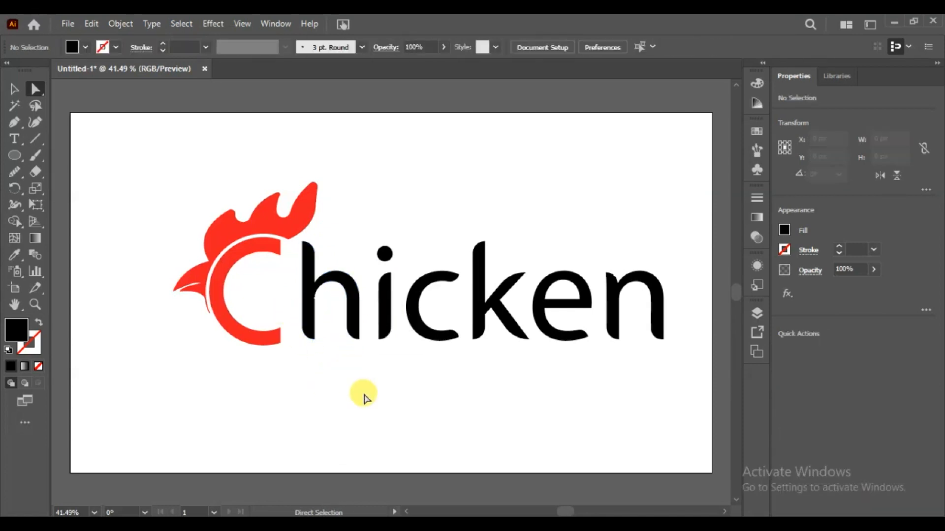
# Round the corners at both open ends of the red C shape
pyautogui.click(277, 242)
pyautogui.moveTo(272, 242); pyautogui.dragTo(269, 235)
pyautogui.click(243, 375)
# Select all the black letters and move them about 21 px left, closer to the red C
pyautogui.click(337, 363)
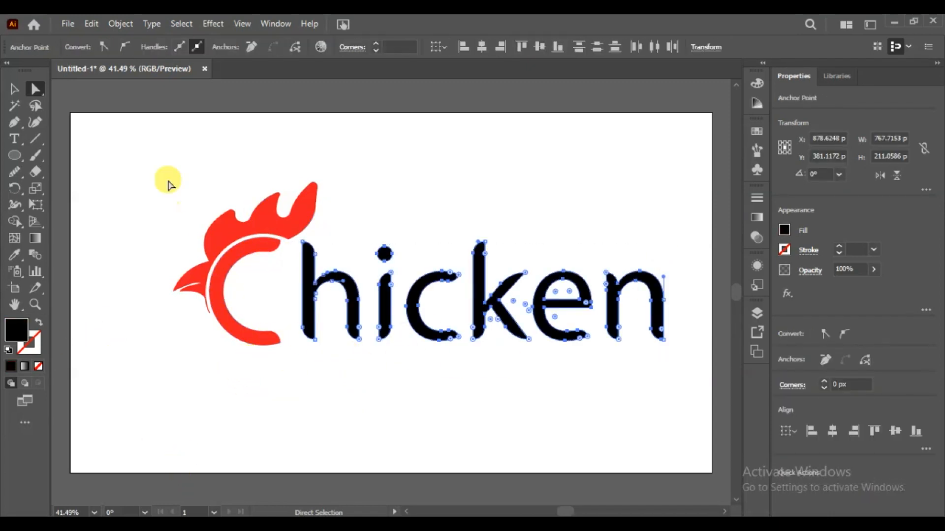
pyautogui.press('v')
pyautogui.click(301, 354)
pyautogui.click(480, 331)
pyautogui.moveTo(480, 331); pyautogui.dragTo(470, 330)
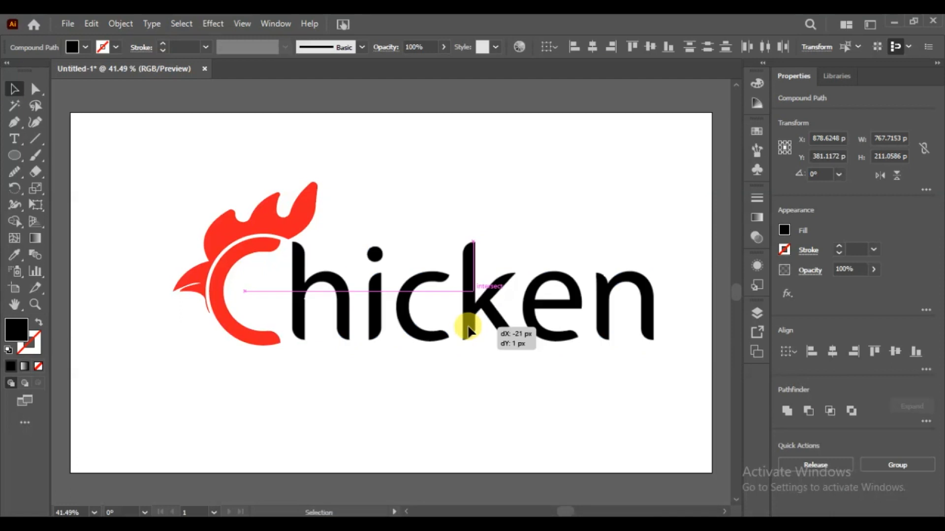
# Nudge the letters "icken" left to tighten the gap after the h
pyautogui.click(642, 251)
pyautogui.click(365, 371)
pyautogui.hotkey('shift', 'Left')
pyautogui.hotkey('shift', 'Left')
pyautogui.hotkey('shift', 'Left')
pyautogui.hotkey('shift', 'Left')
pyautogui.hotkey('shift', 'Left')
# Nudge the letters "cken" left to tighten the gap after the i
pyautogui.click(463, 356)
pyautogui.moveTo(462, 355); pyautogui.dragTo(628, 362)
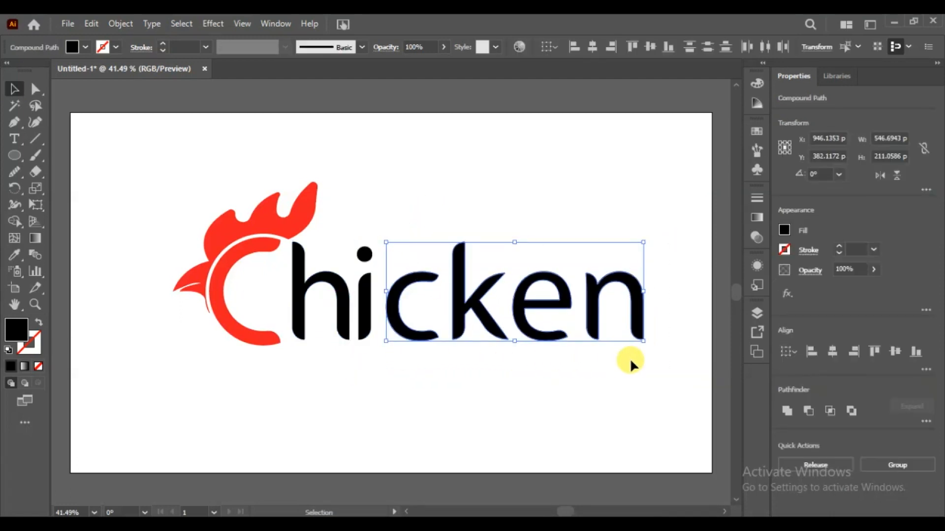
pyautogui.hotkey('shift', 'Left')
pyautogui.hotkey('shift', 'Left')
pyautogui.hotkey('shift', 'Left')
# Nudge the letters "ken" left to tighten the gap after the c
pyautogui.moveTo(472, 254); pyautogui.dragTo(637, 357)
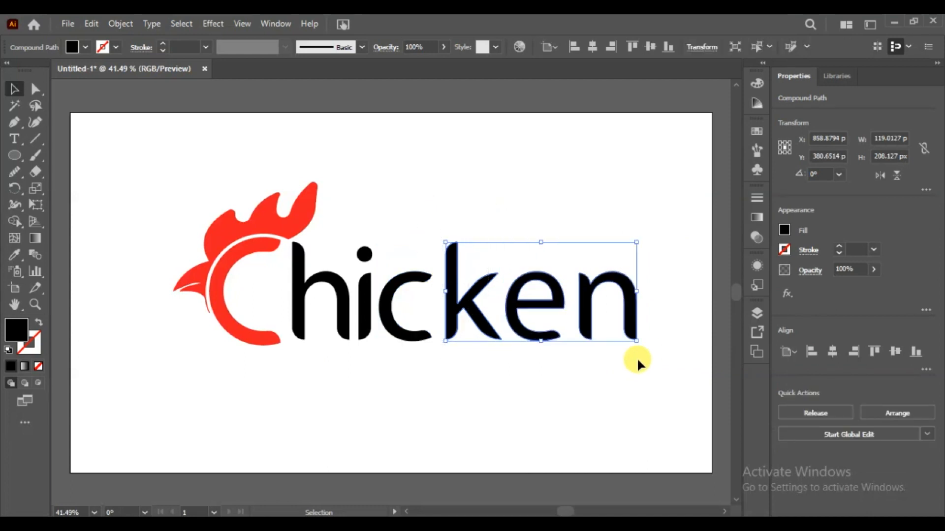
pyautogui.hotkey('shift', 'Left')
pyautogui.hotkey('shift', 'Left')
pyautogui.hotkey('shift', 'Left')
# Nudge the letters "en" left to tighten the gap after the k
pyautogui.moveTo(546, 268); pyautogui.dragTo(627, 344)
pyautogui.hotkey('shift', 'Left')
pyautogui.hotkey('shift', 'Left')
pyautogui.hotkey('shift', 'Left')
pyautogui.hotkey('shift', 'Left')
# Nudge the final n left to tighten the gap after the e, and clear the selection
pyautogui.click(574, 255)
pyautogui.moveTo(574, 255); pyautogui.dragTo(615, 389)
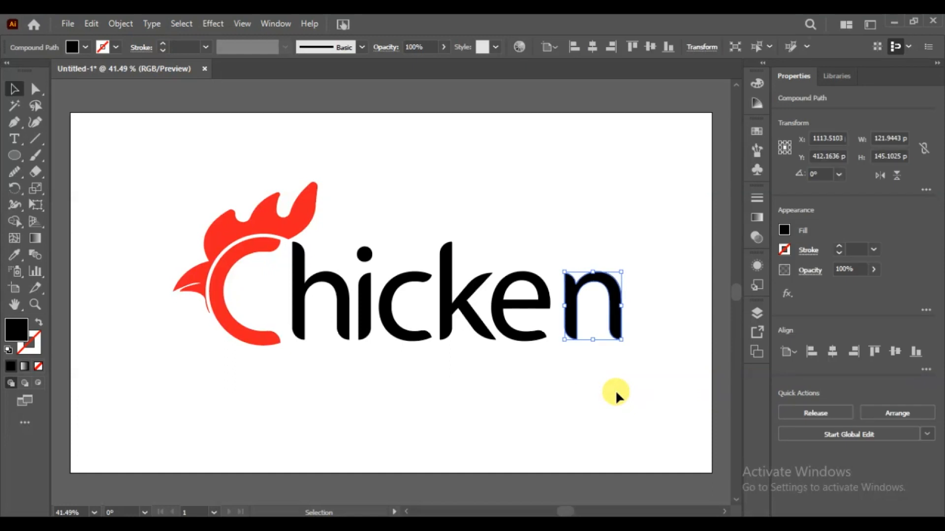
pyautogui.hotkey('shift', 'Left')
pyautogui.hotkey('shift', 'Left')
pyautogui.hotkey('shift', 'Left')
pyautogui.hotkey('shift', 'Left')
pyautogui.click(619, 387)
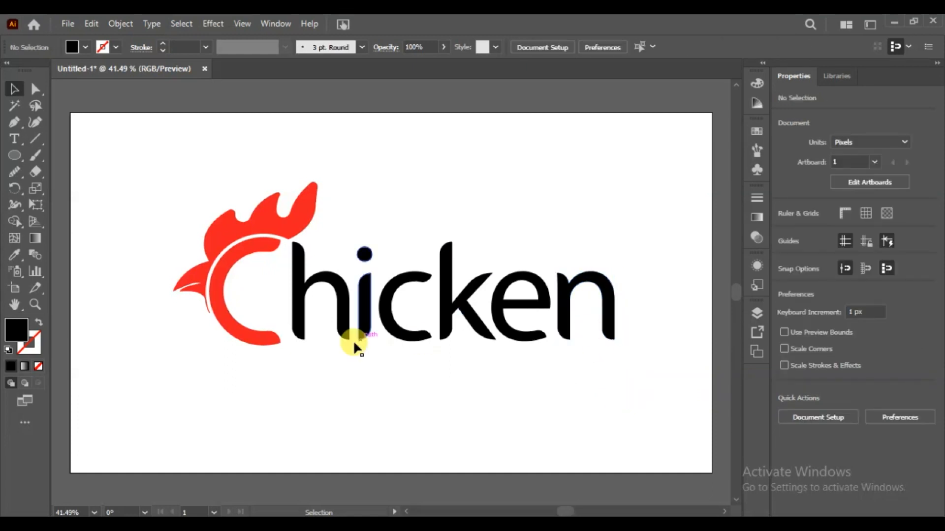
# Select all the letters of "hicken" and apply the flame's red fill to them with the Eyedropper
pyautogui.moveTo(655, 251); pyautogui.dragTo(294, 393)
pyautogui.press('i')
pyautogui.click(217, 225)
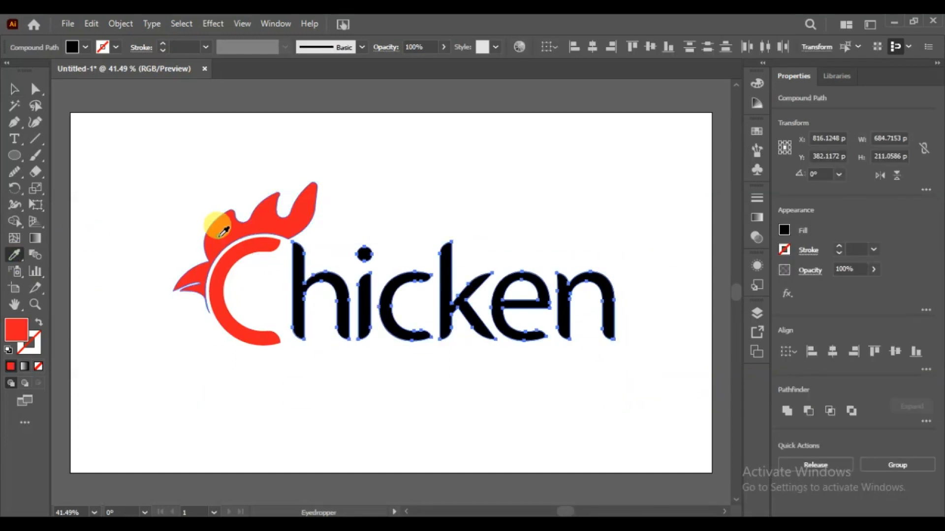
# Clear the letter selection and draw a circle about 58 px across inside the C as the chicken's eye
pyautogui.click(14, 91)
pyautogui.click(212, 350)
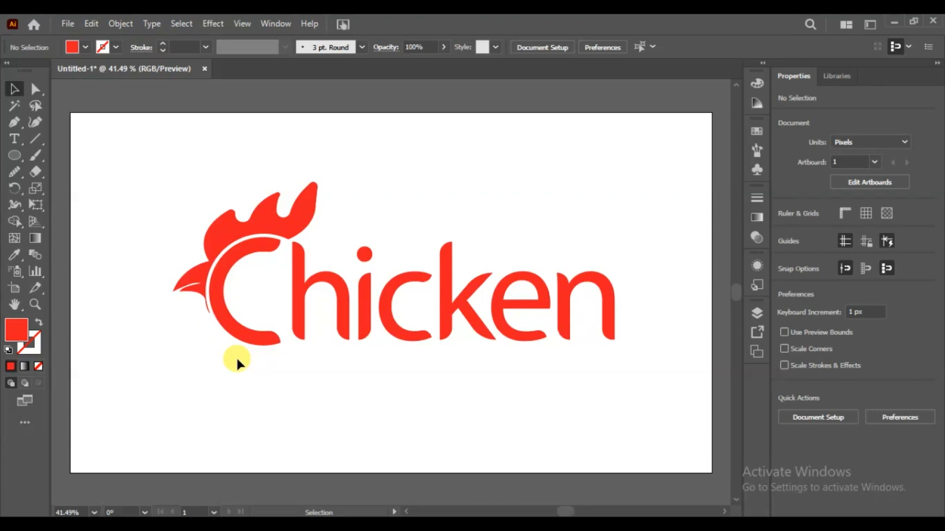
pyautogui.click(15, 157)
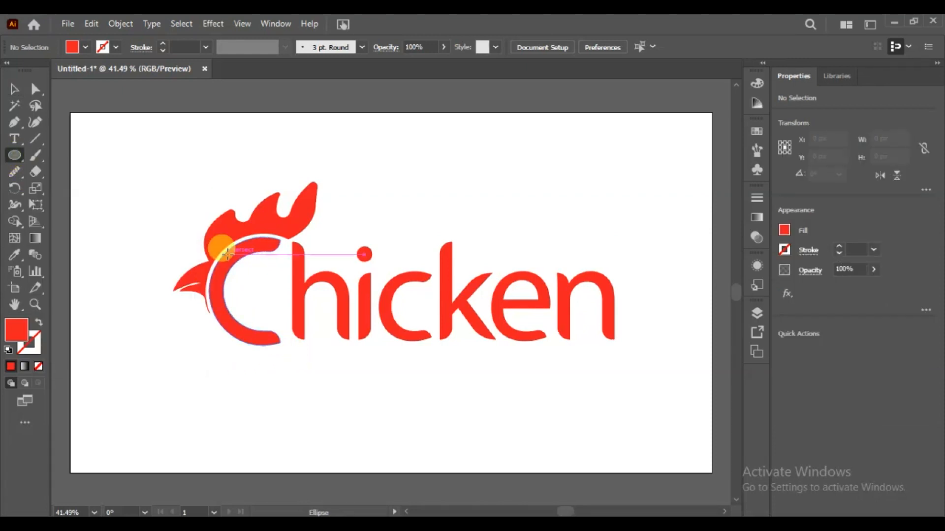
pyautogui.moveTo(256, 285)
pyautogui.mouseDown()
pyautogui.moveTo(283, 313)
pyautogui.moveTo(257, 291)
pyautogui.mouseUp()
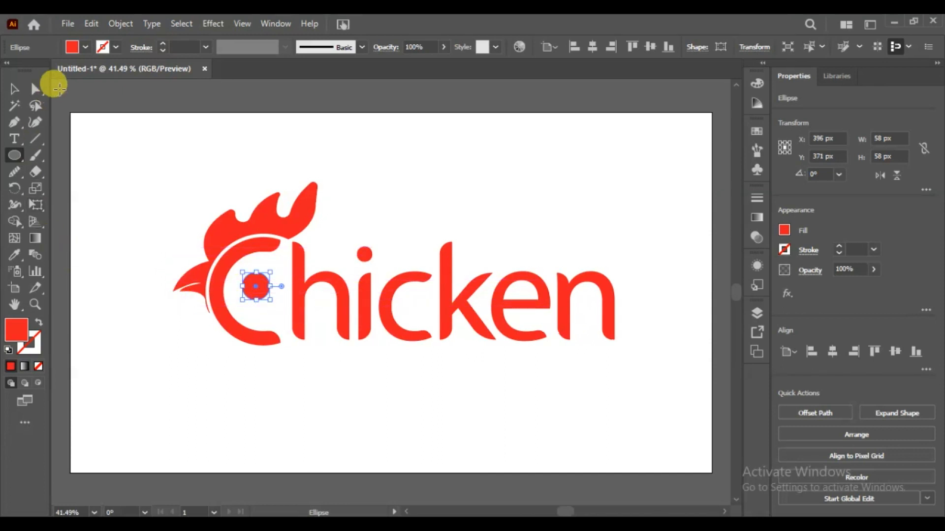
# Fill the eye circle with black and clear the selection
pyautogui.click(78, 50)
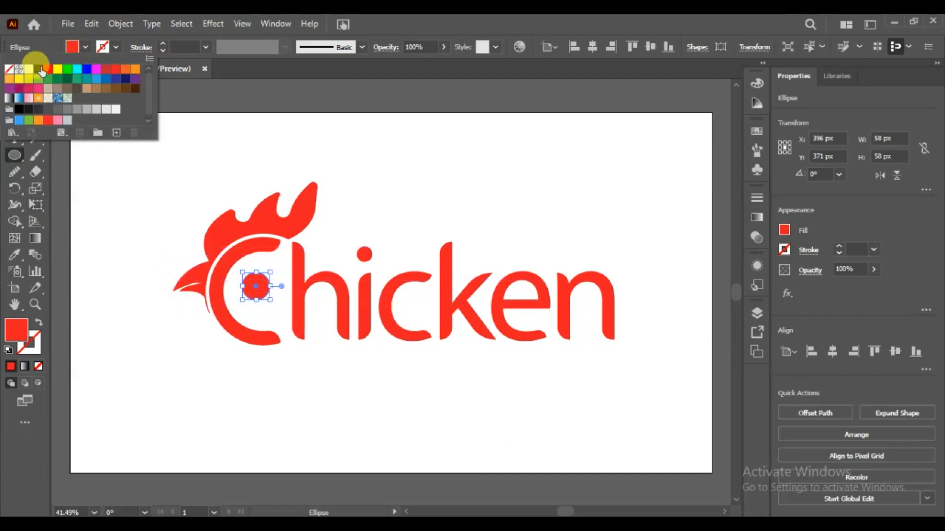
pyautogui.click(39, 70)
pyautogui.click(108, 231)
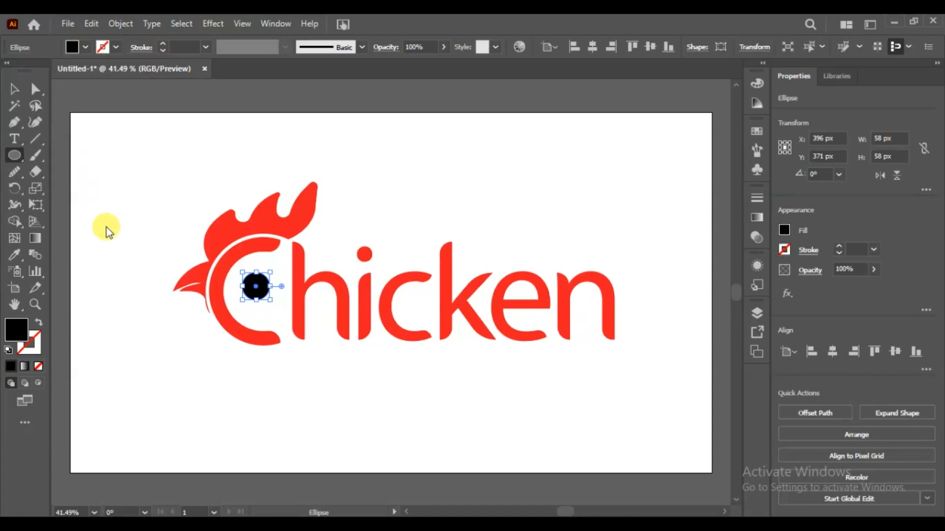
pyautogui.click(105, 227)
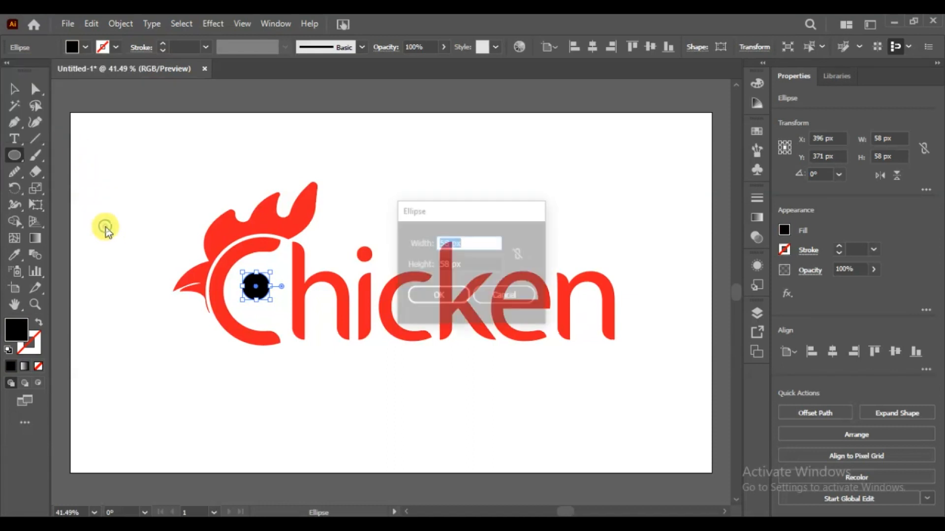
pyautogui.click(501, 296)
pyautogui.click(14, 89)
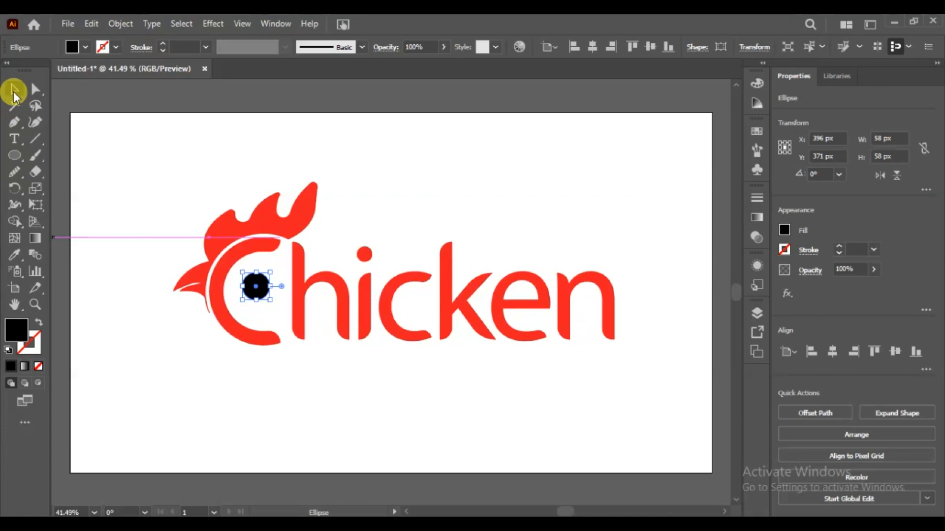
pyautogui.click(163, 364)
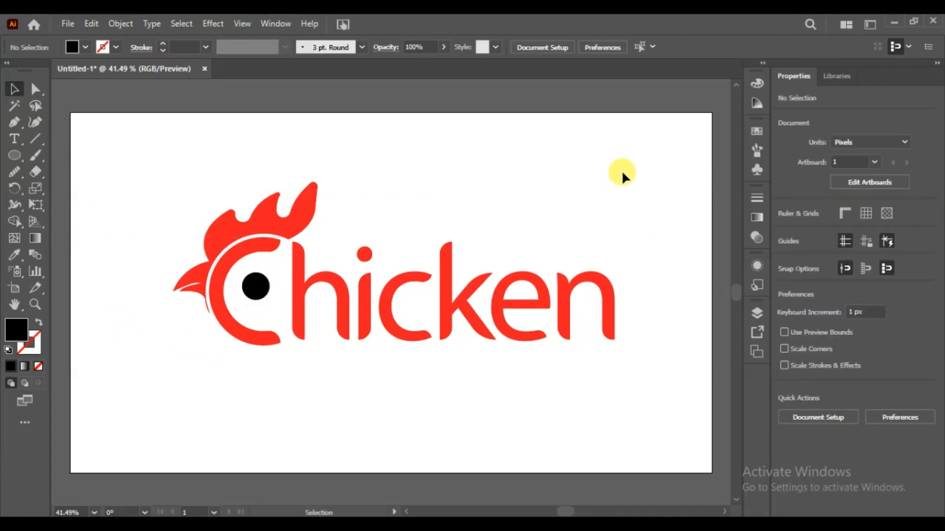
# Select the whole logo and scale it down proportionally to roughly half its size within the artboard
pyautogui.moveTo(276, 354); pyautogui.dragTo(190, 353)
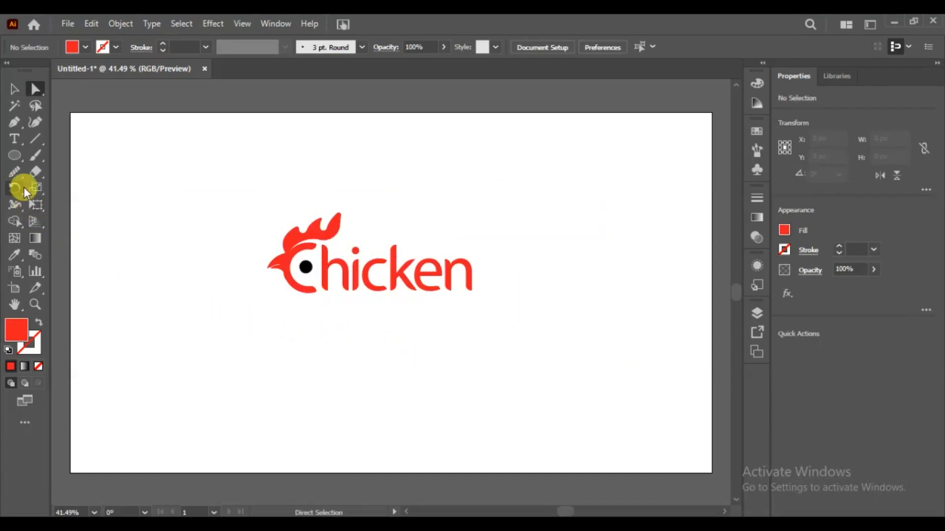
# Add the text "Tagline Here" below the wordmark and enlarge it to about 63.4 pt, spanning the letters "hicken"
pyautogui.click(15, 139)
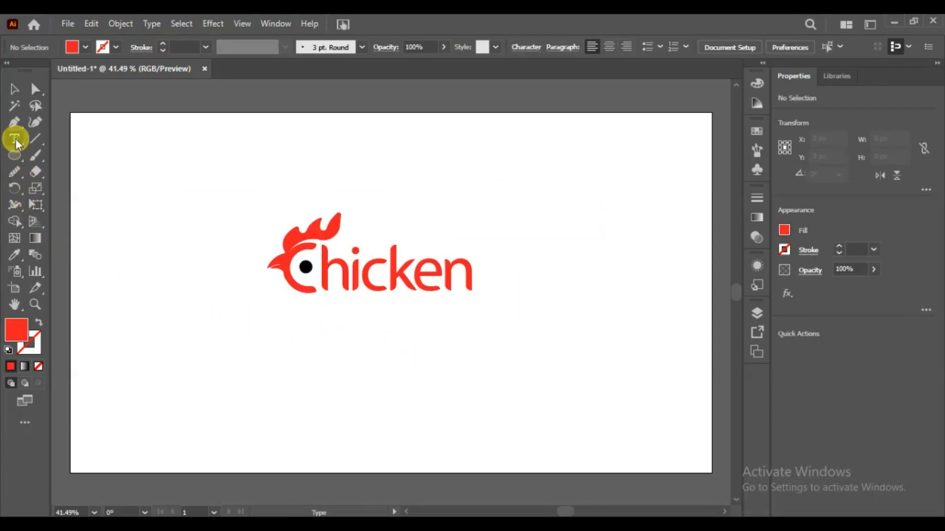
pyautogui.click(320, 306)
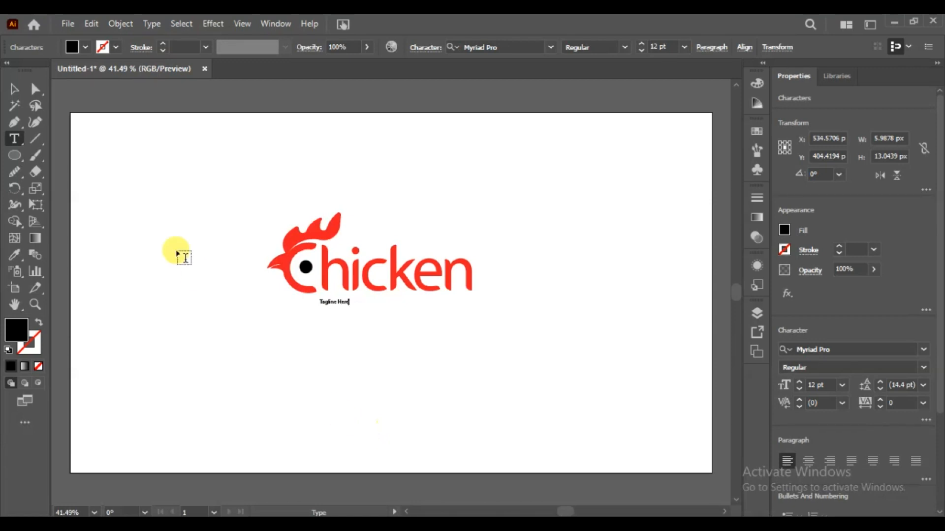
pyautogui.click(20, 90)
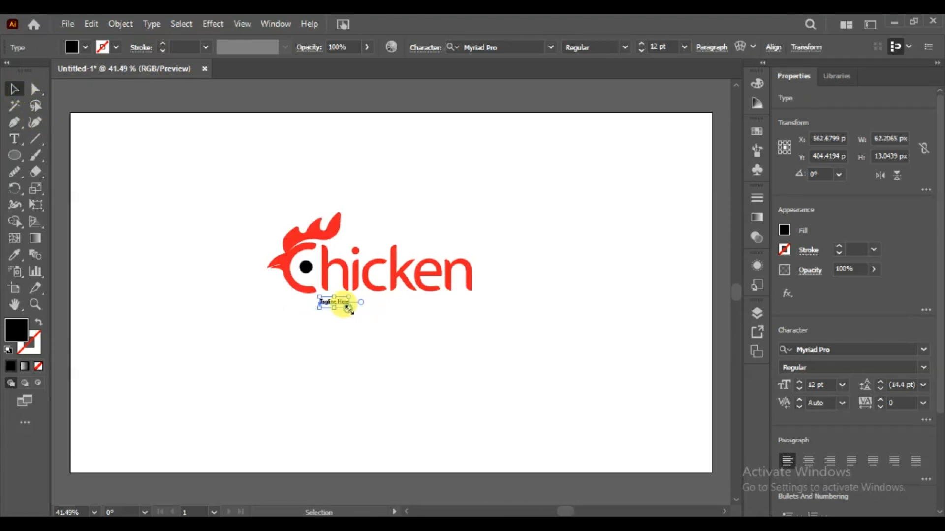
pyautogui.moveTo(350, 310); pyautogui.dragTo(498, 352)
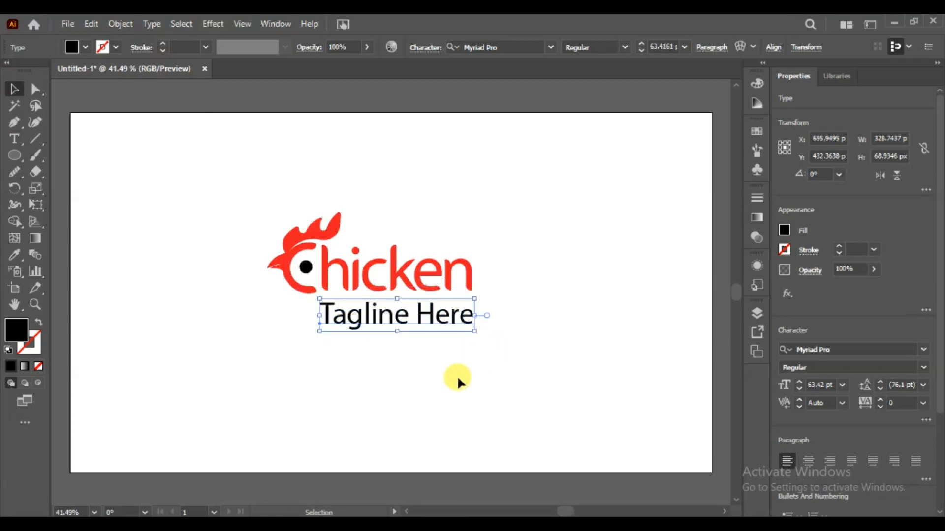
# Nudge the tagline up 18 px toward the wordmark
pyautogui.press('Up')
pyautogui.press('Up')
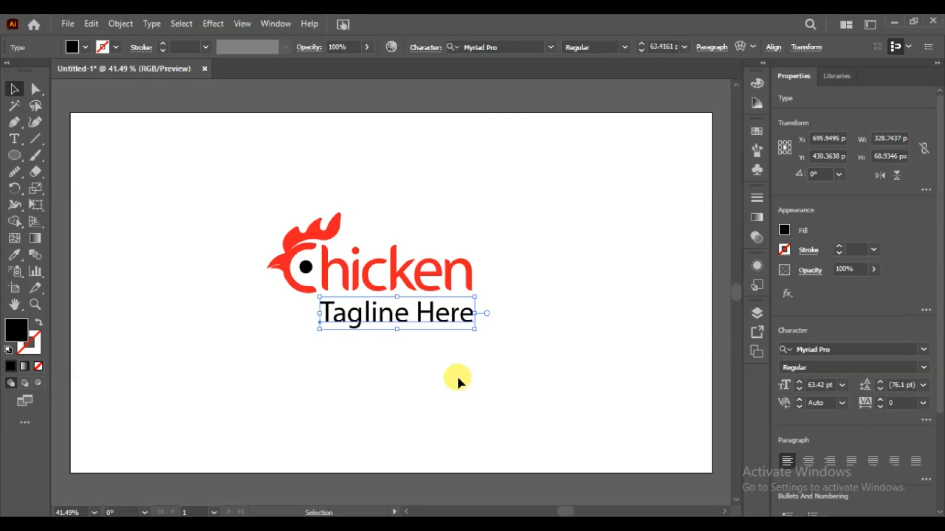
pyautogui.press('Up')
pyautogui.press('Up')
pyautogui.press('Up')
pyautogui.press('Up')
pyautogui.press('Up')
pyautogui.press('Up')
pyautogui.press('Up')
pyautogui.press('Up')
pyautogui.press('Up')
pyautogui.press('Up')
pyautogui.press('Up')
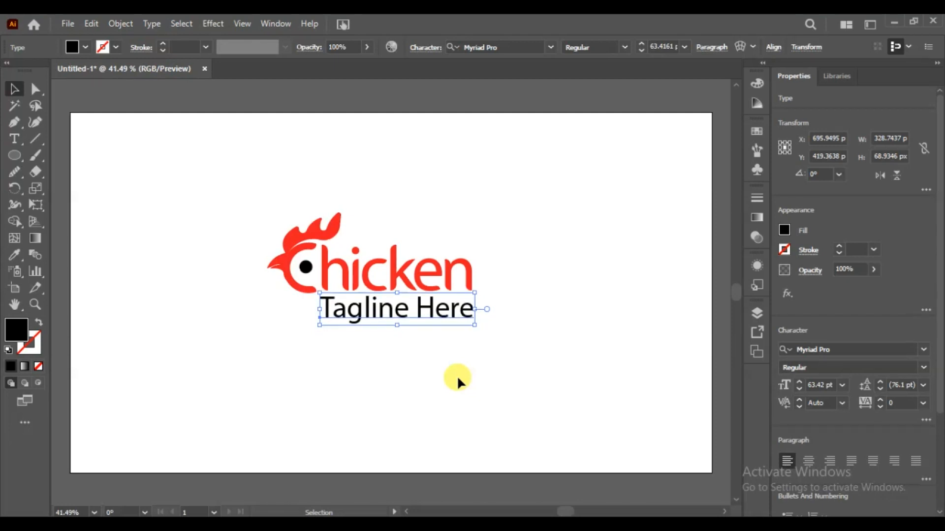
pyautogui.press('Up')
pyautogui.press('Up')
pyautogui.press('Up')
pyautogui.press('Up')
pyautogui.press('Up')
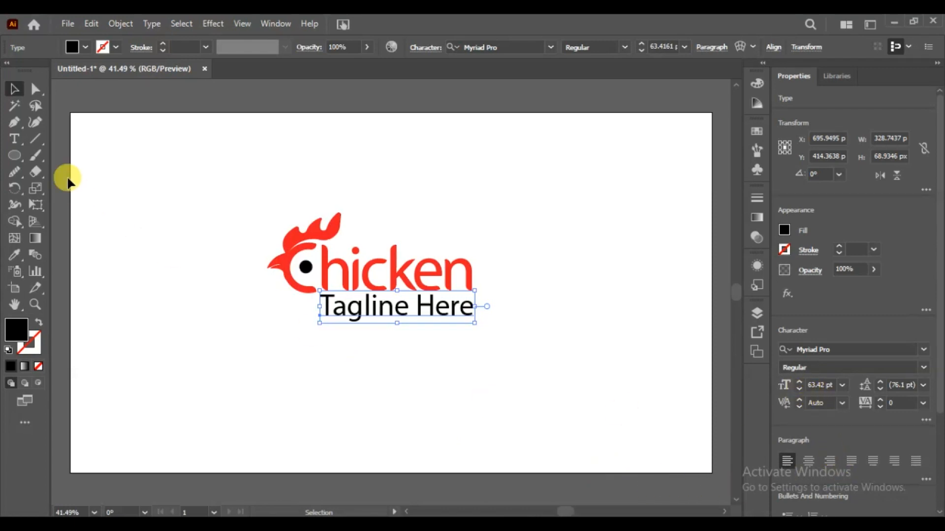
# Change the tagline's case to UPPERCASE
pyautogui.click(116, 25)
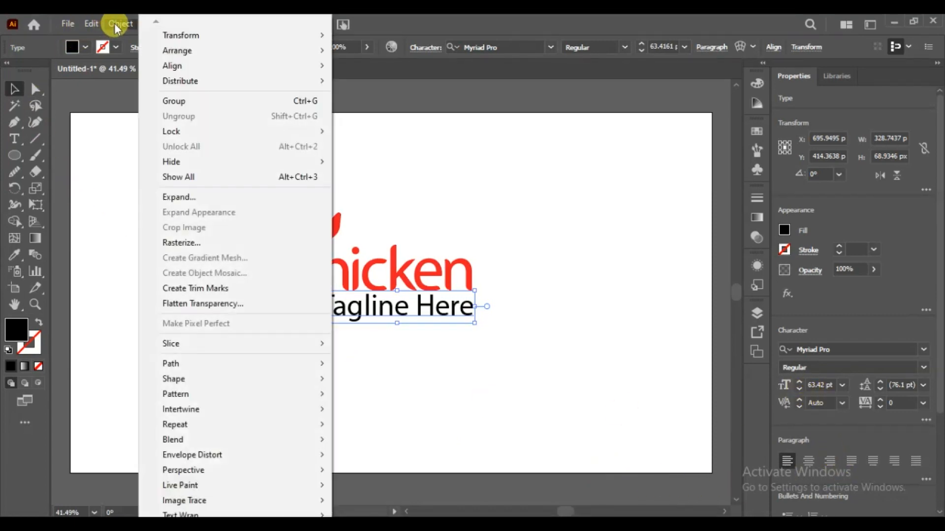
pyautogui.click(115, 21)
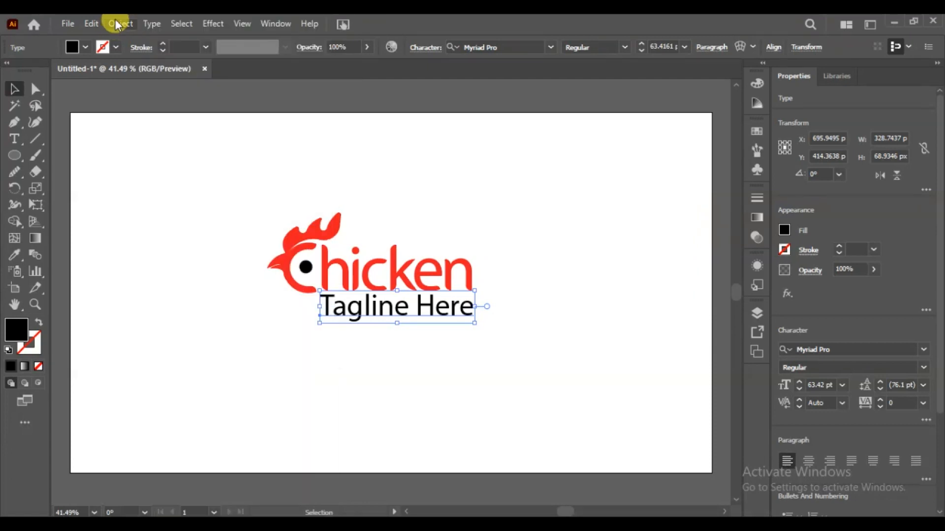
pyautogui.click(146, 21)
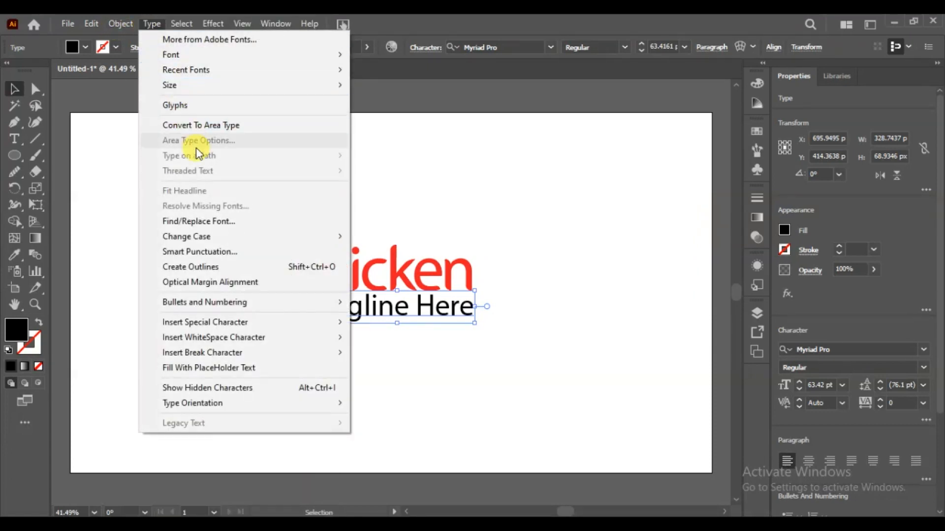
pyautogui.moveTo(227, 236)
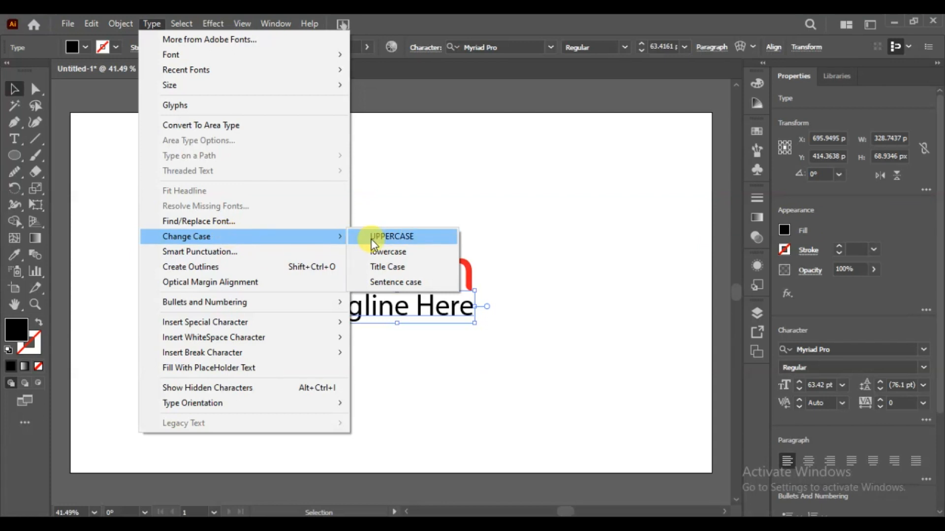
pyautogui.click(373, 236)
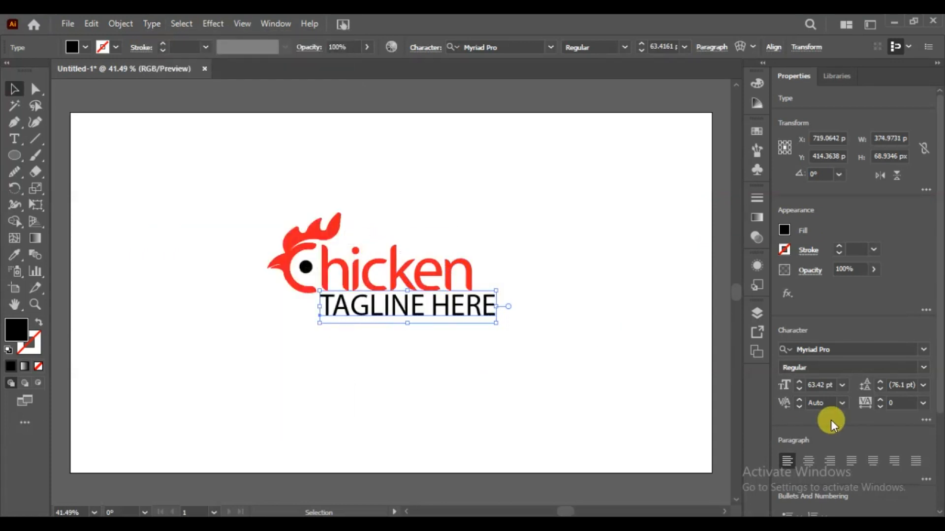
# Set the tagline's font size to 32 pt and move it up directly beneath the h of the wordmark
pyautogui.moveTo(798, 392); pyautogui.dragTo(798, 391)
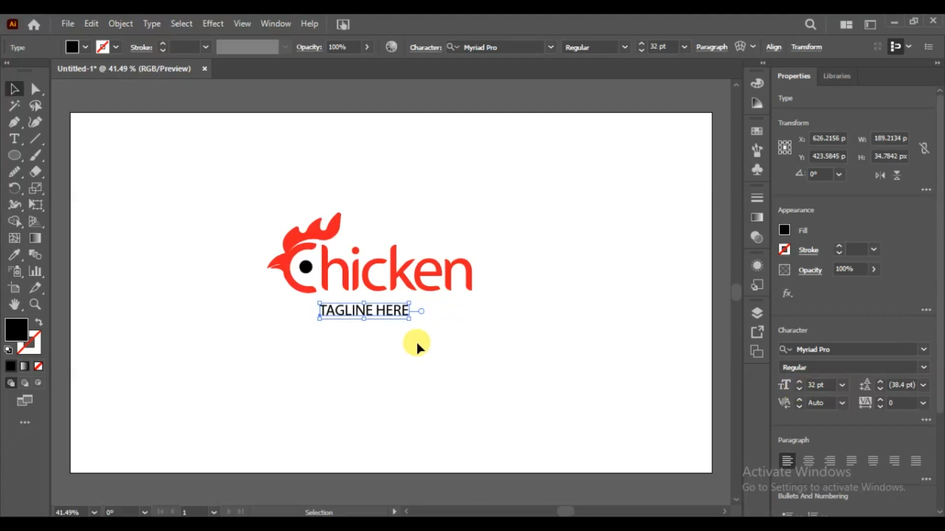
pyautogui.moveTo(364, 312); pyautogui.dragTo(364, 305)
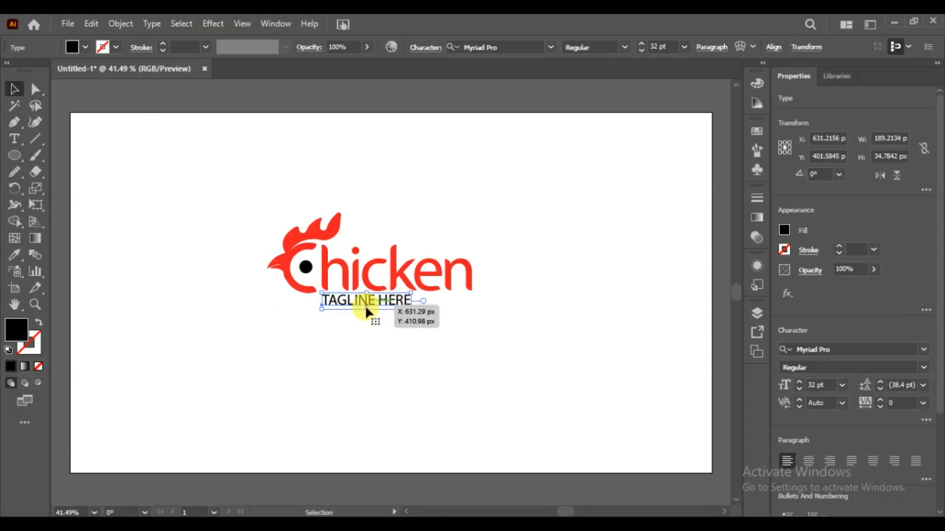
# Set the tagline's tracking to 200, raise it to 371 to span the letters "hicken", and clear the selection
pyautogui.click(923, 403)
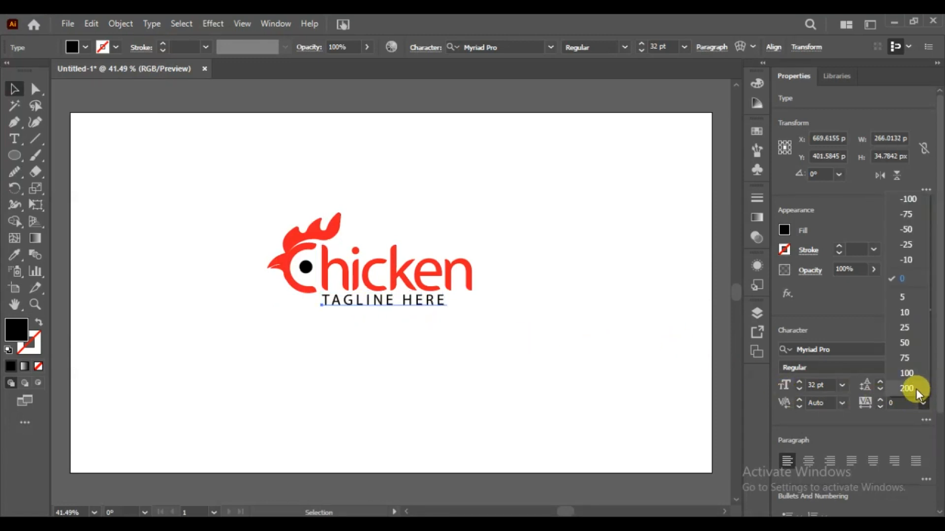
pyautogui.click(916, 389)
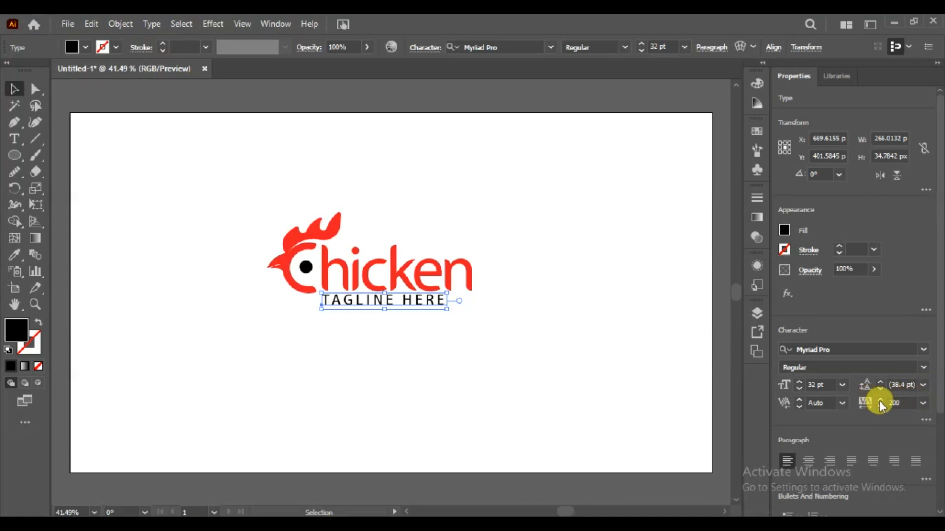
pyautogui.moveTo(880, 401); pyautogui.dragTo(879, 401)
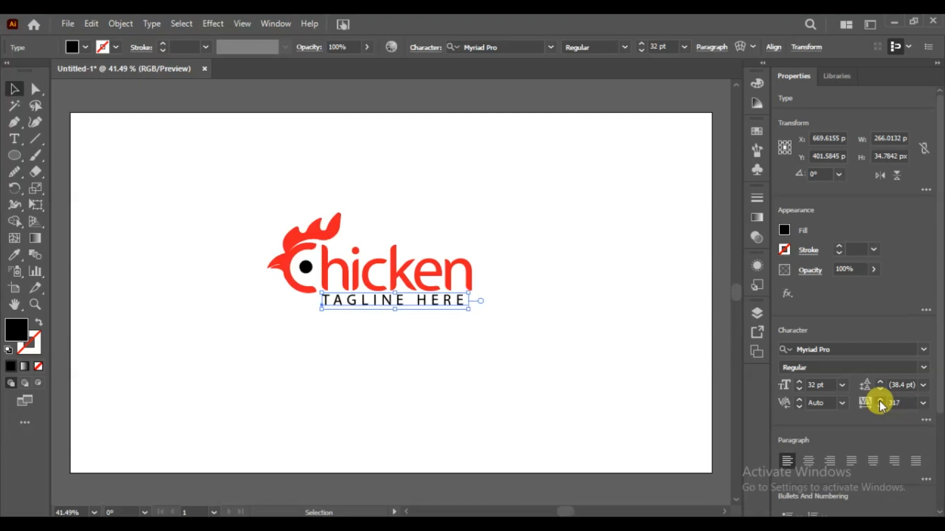
pyautogui.click(880, 401)
pyautogui.click(880, 401)
pyautogui.click(880, 401)
pyautogui.click(881, 400)
pyautogui.click(880, 402)
pyautogui.click(879, 401)
pyautogui.click(880, 401)
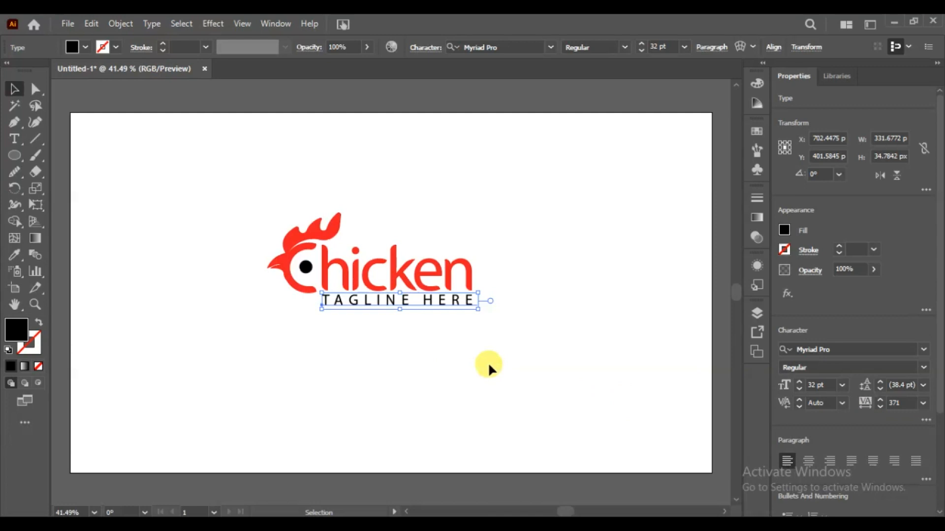
pyautogui.click(447, 359)
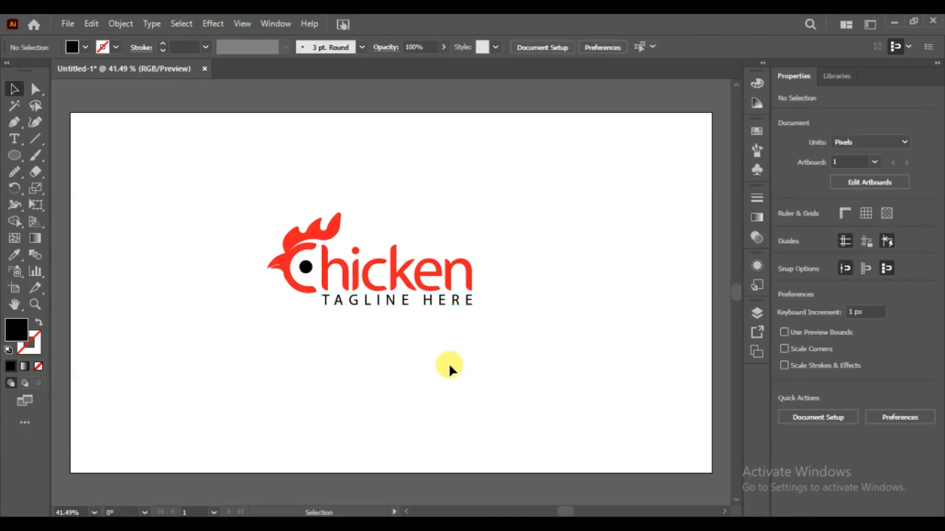
# Move the whole logo with its tagline to the middle of the artboard and clear the selection
pyautogui.moveTo(485, 170); pyautogui.dragTo(269, 339)
pyautogui.moveTo(306, 291); pyautogui.dragTo(328, 298)
pyautogui.click(360, 353)
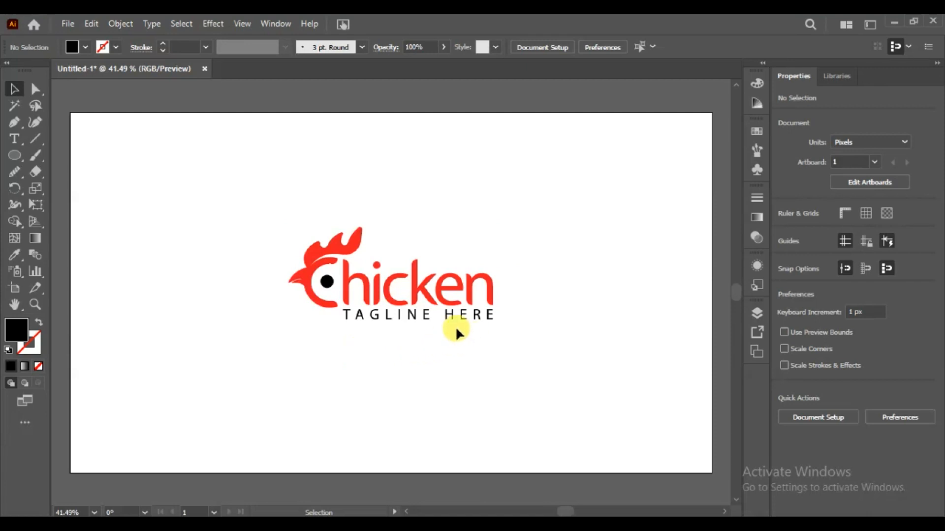
# Shrink the black eye circle slightly around its centre and deselect it
pyautogui.click(327, 283)
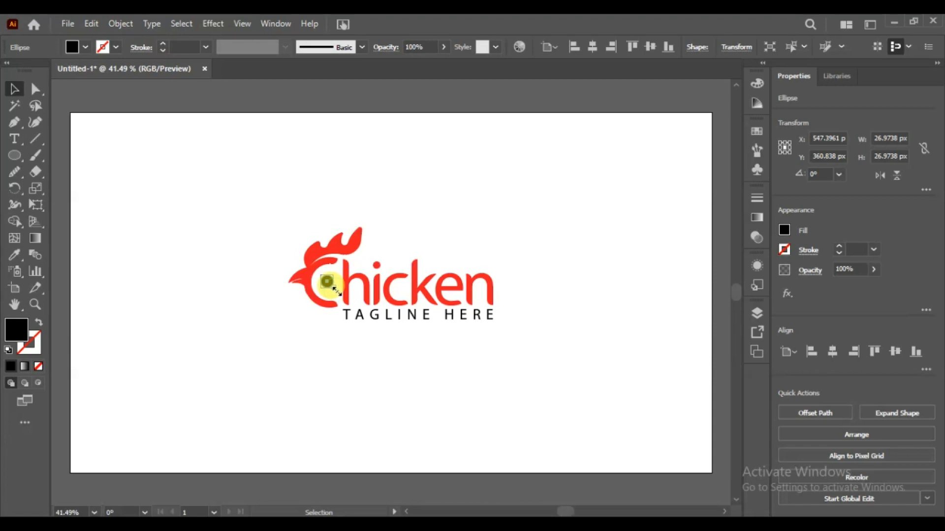
pyautogui.moveTo(336, 290); pyautogui.dragTo(333, 289)
pyautogui.click(328, 328)
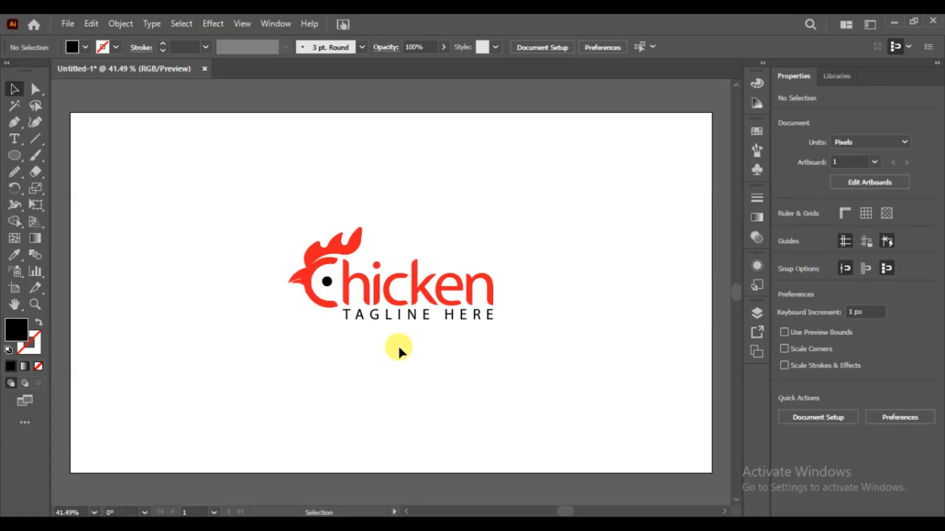
# Group all parts of the logo together with the tagline and clear the selection
pyautogui.moveTo(518, 213); pyautogui.dragTo(285, 330)
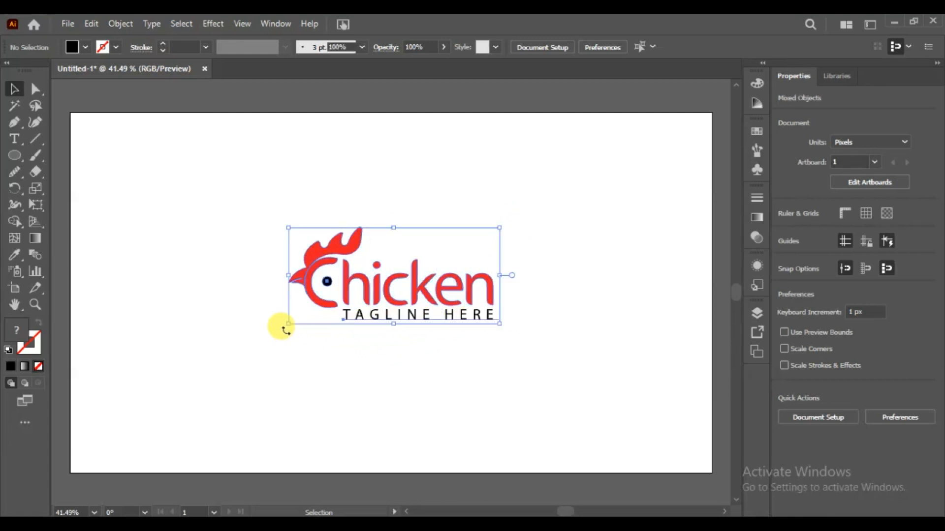
pyautogui.rightClick(369, 295)
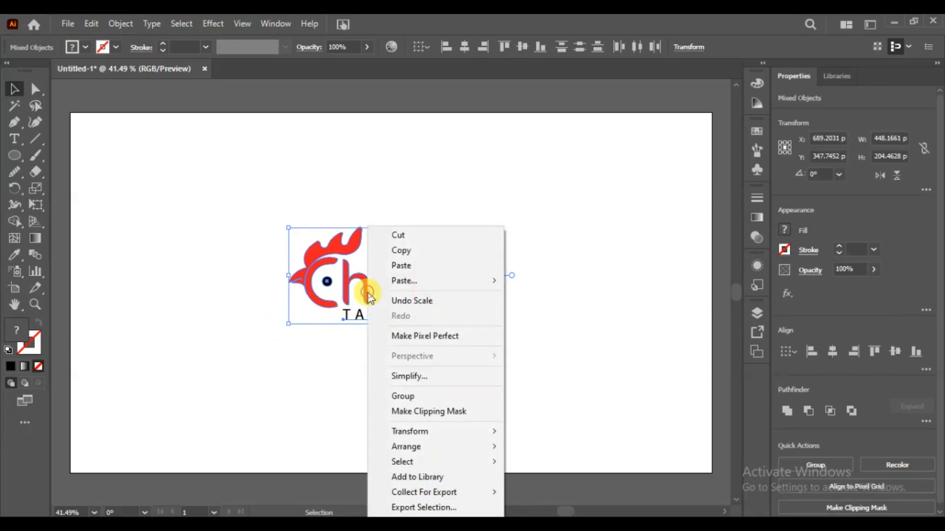
pyautogui.click(394, 395)
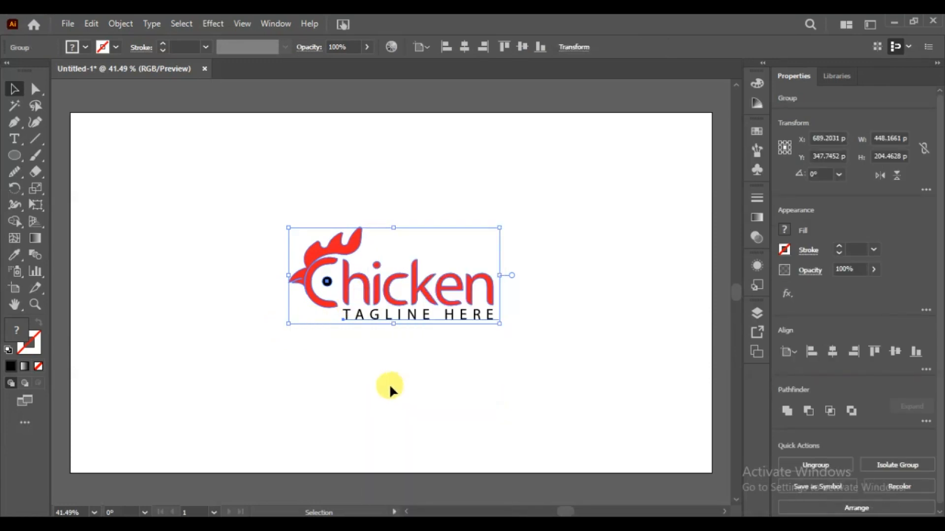
pyautogui.click(385, 381)
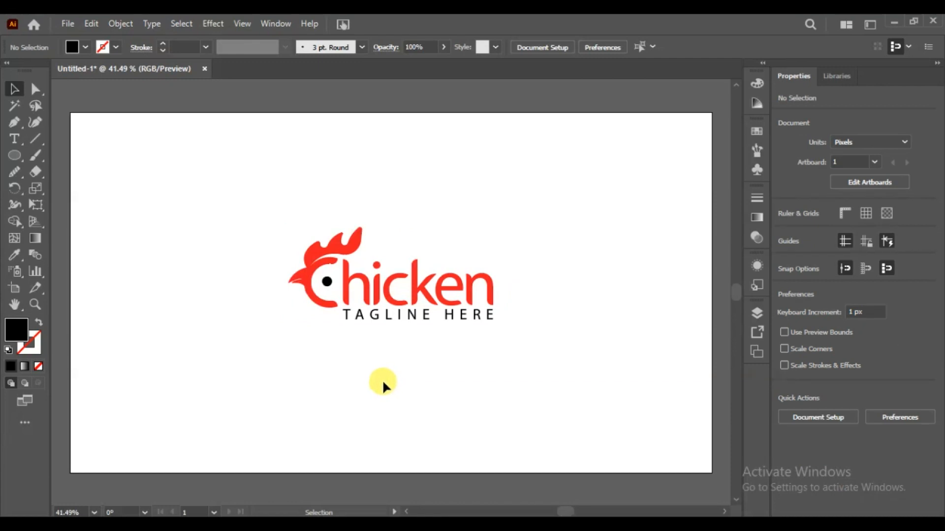